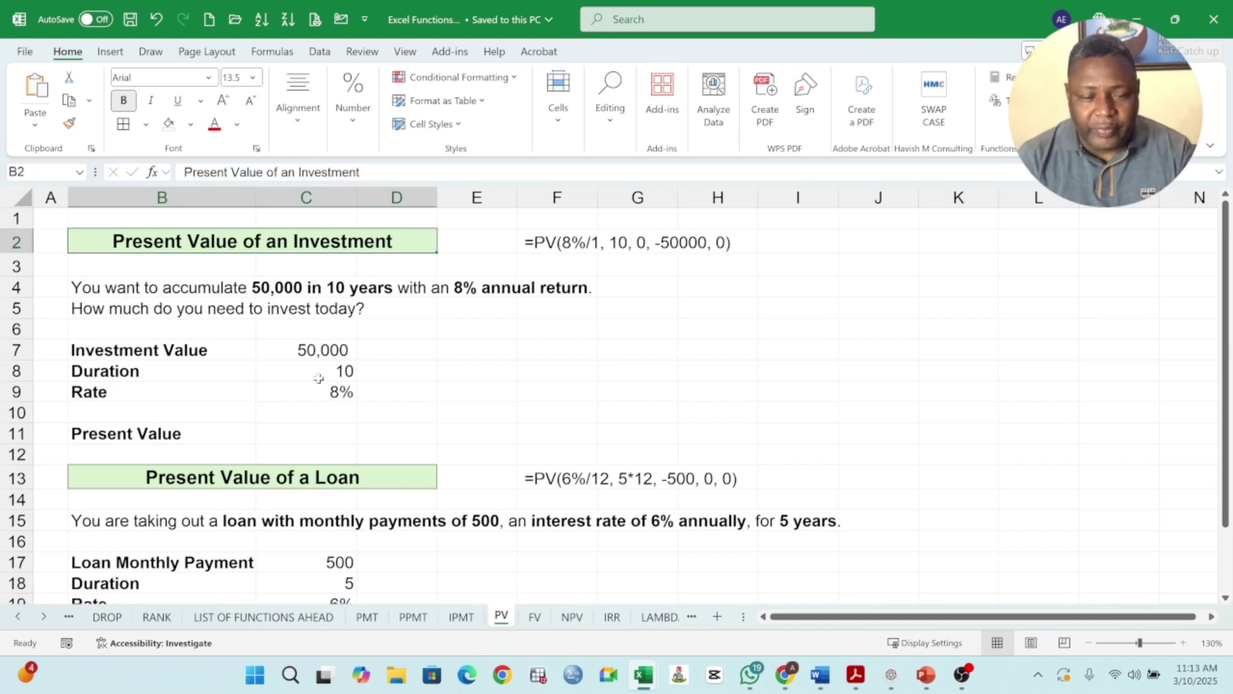
# Start a PV formula in cell C11 for the investment's present value, with C9/1 as the rate argument.
pyautogui.click(311, 353)
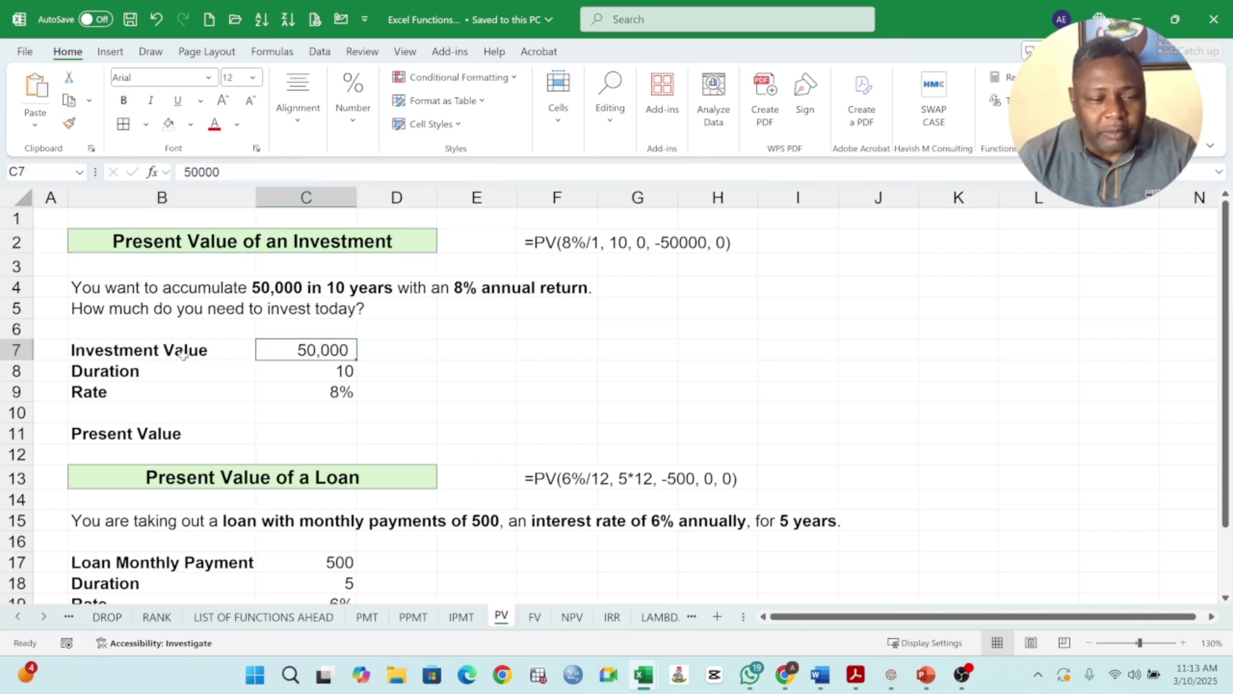
pyautogui.click(341, 371)
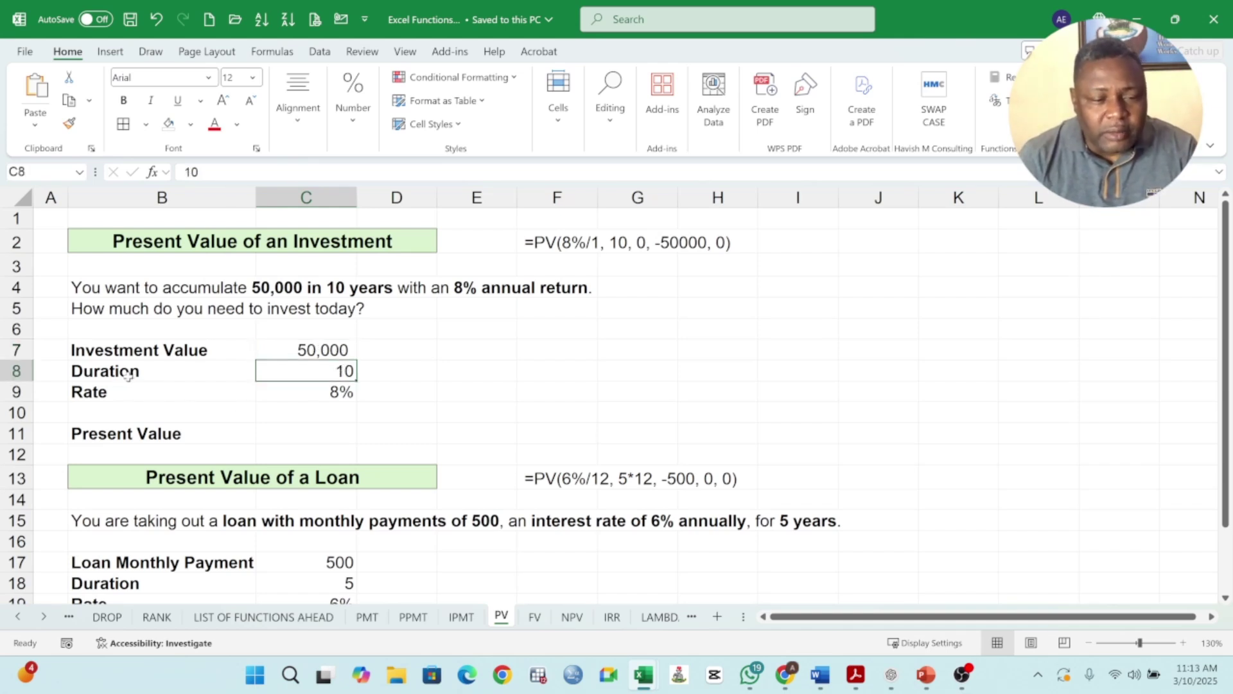
pyautogui.click(322, 393)
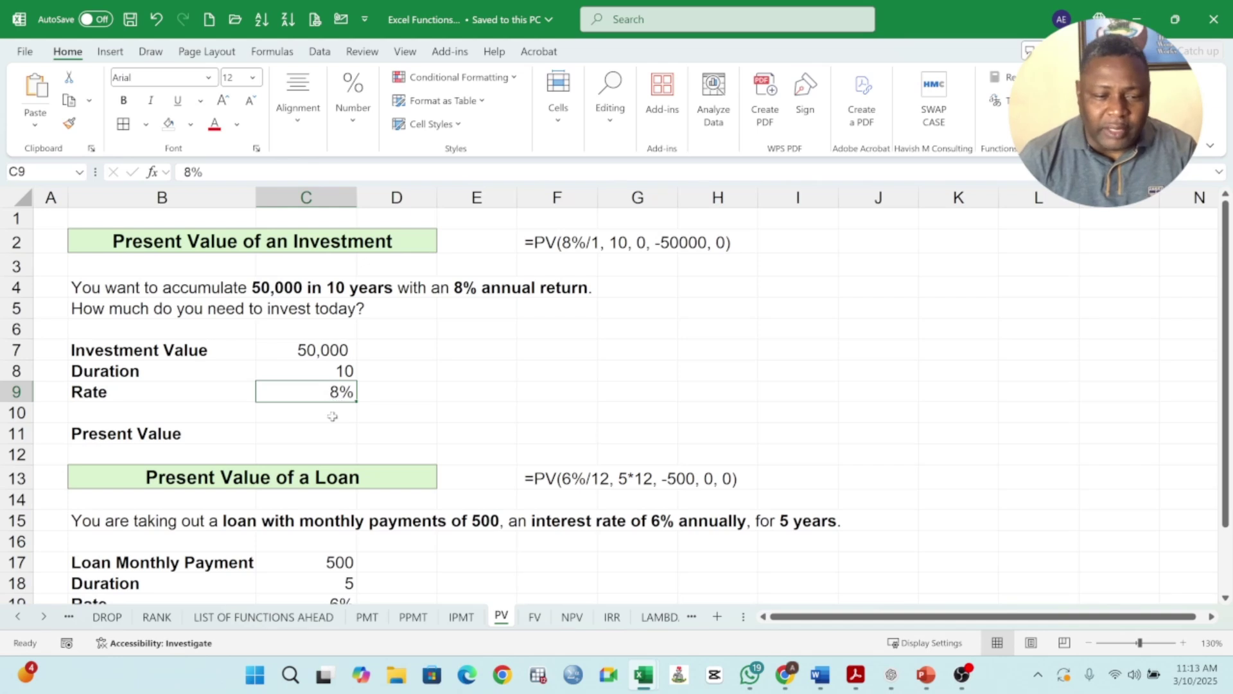
pyautogui.click(322, 433)
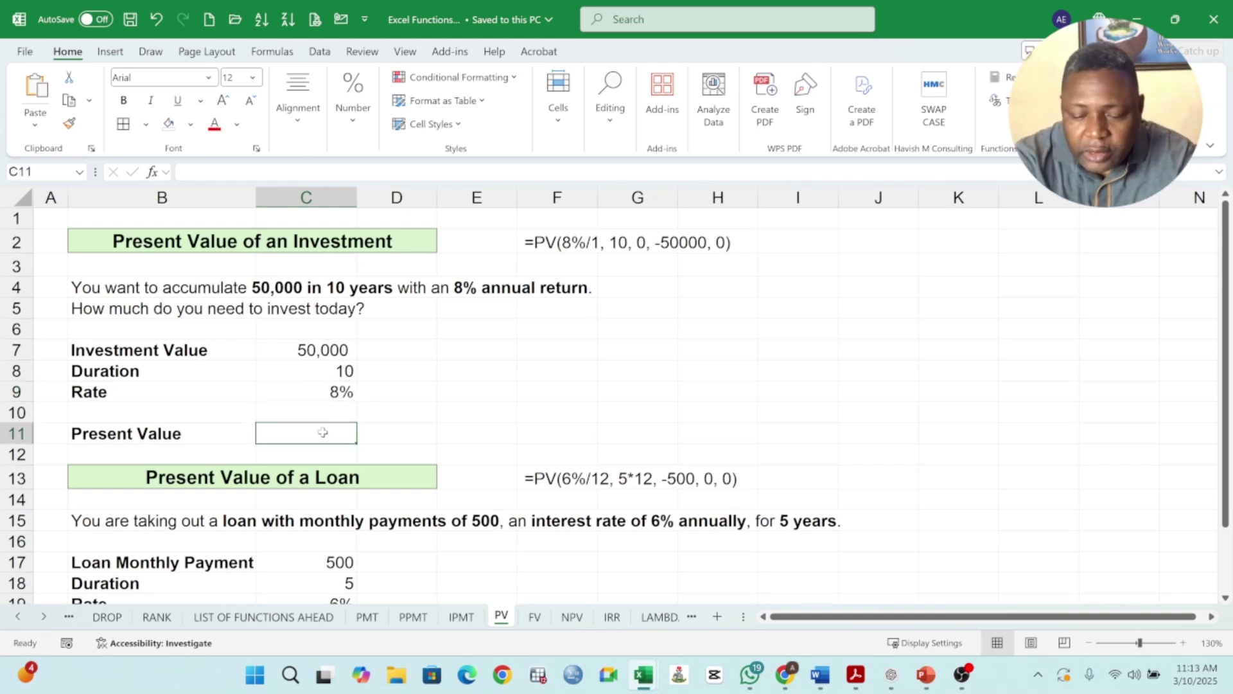
pyautogui.write('=')
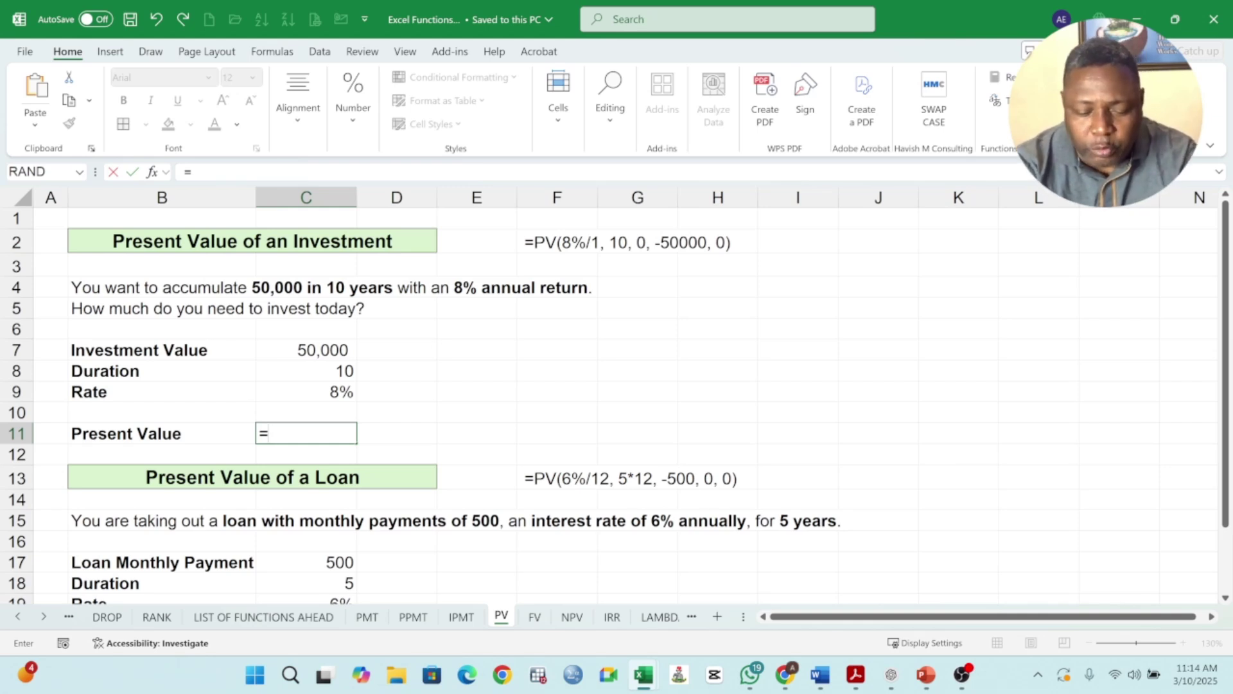
pyautogui.write('PV(')
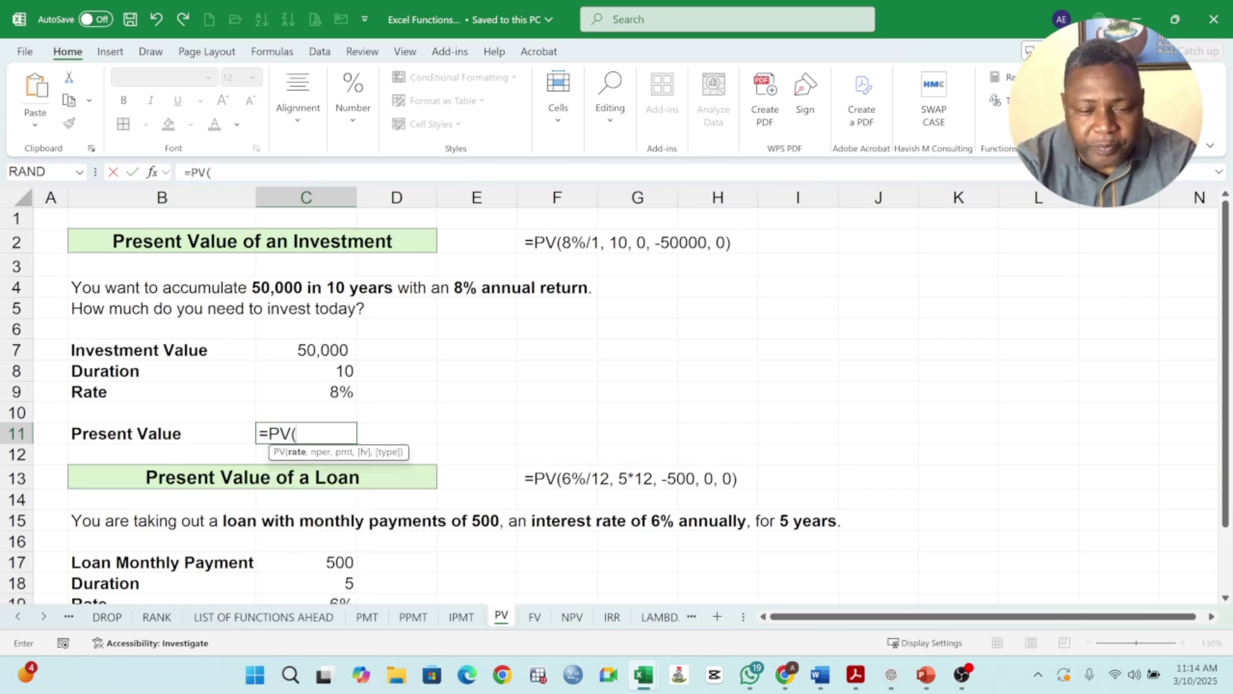
pyautogui.click(340, 393)
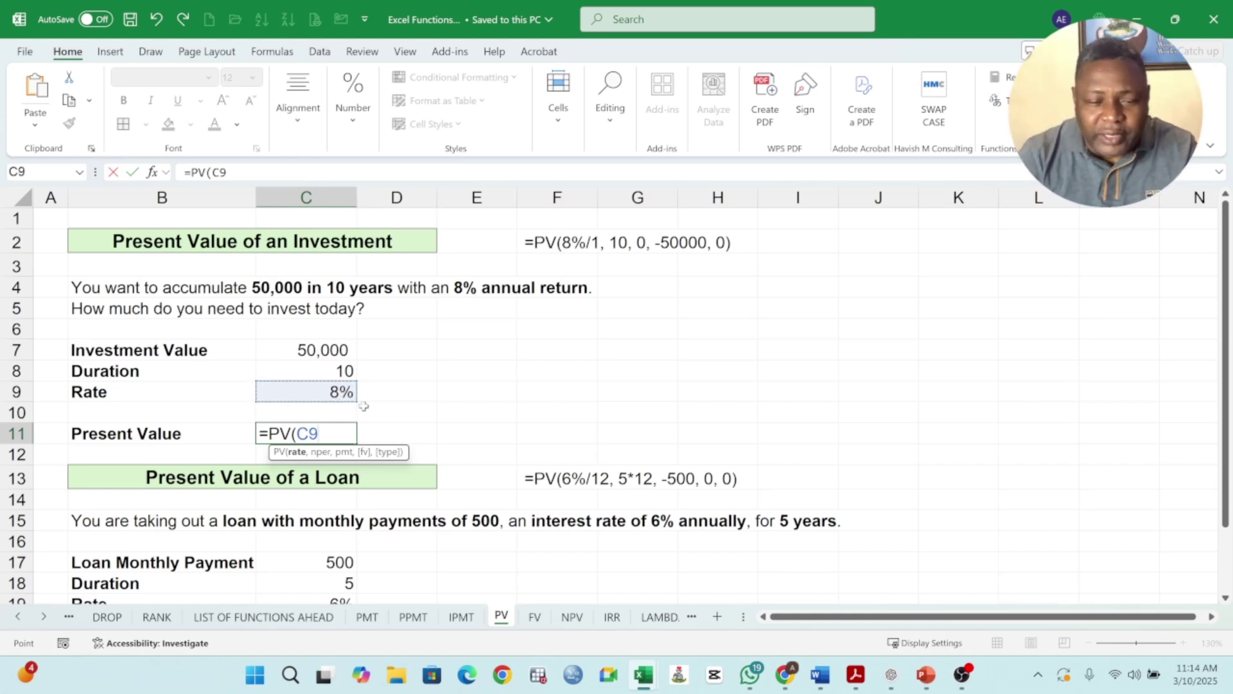
pyautogui.write('/1')
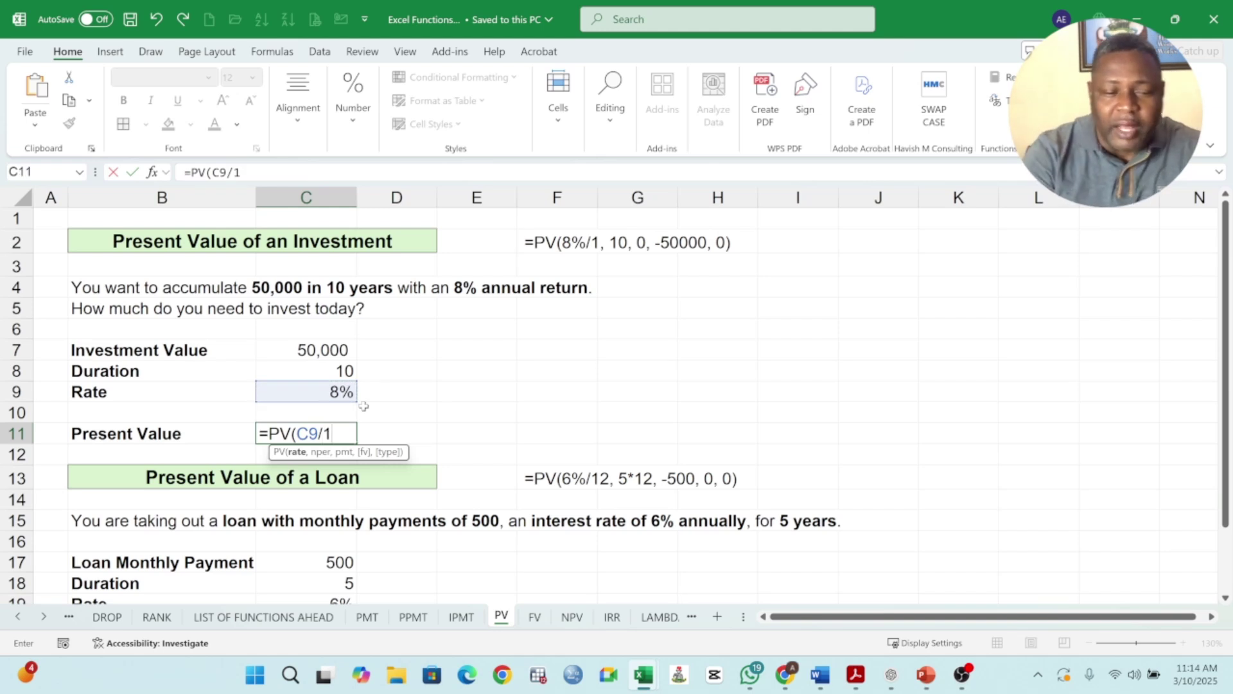
pyautogui.press('BackSpace')
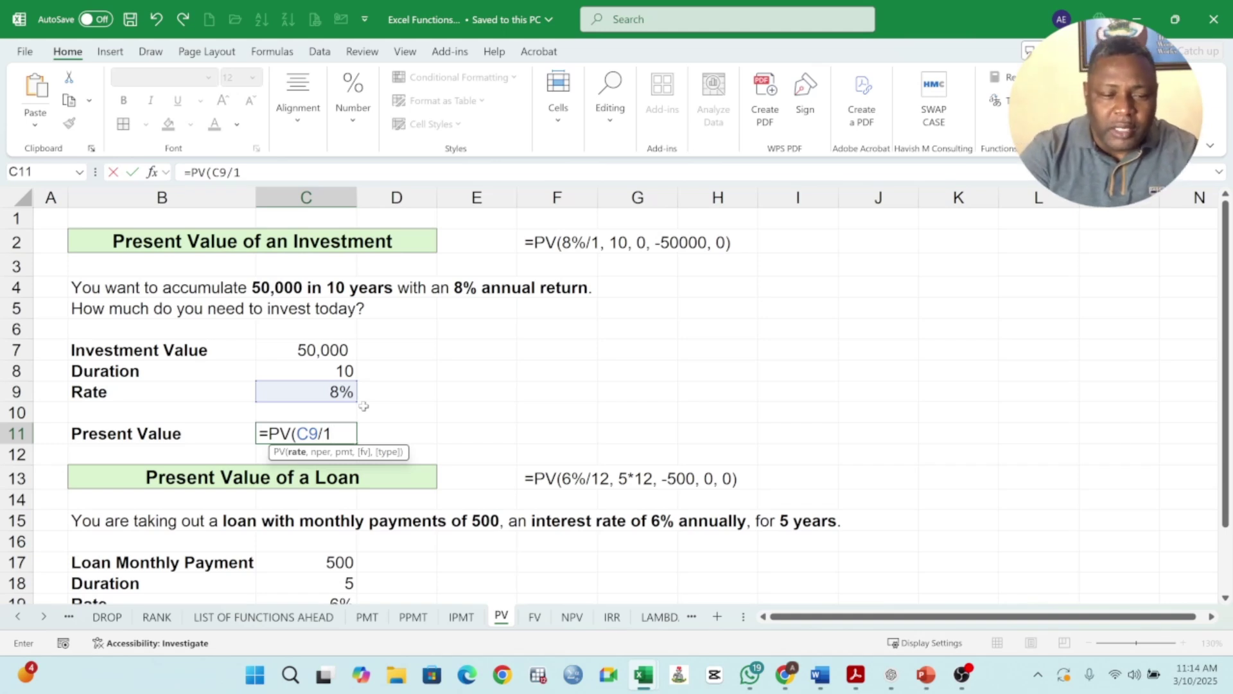
pyautogui.write('1,')
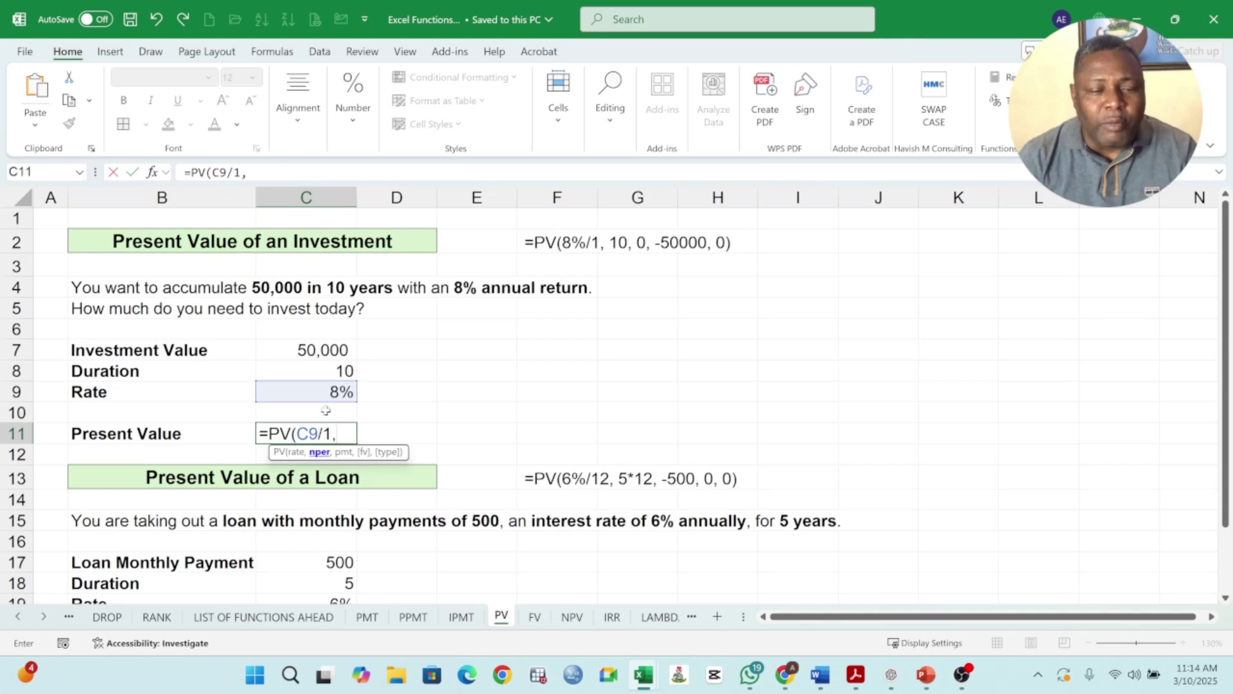
# Complete the PV formula in C11 with C8 as the number of periods, 0 as the payment and C7 as the future value.
pyautogui.click(339, 372)
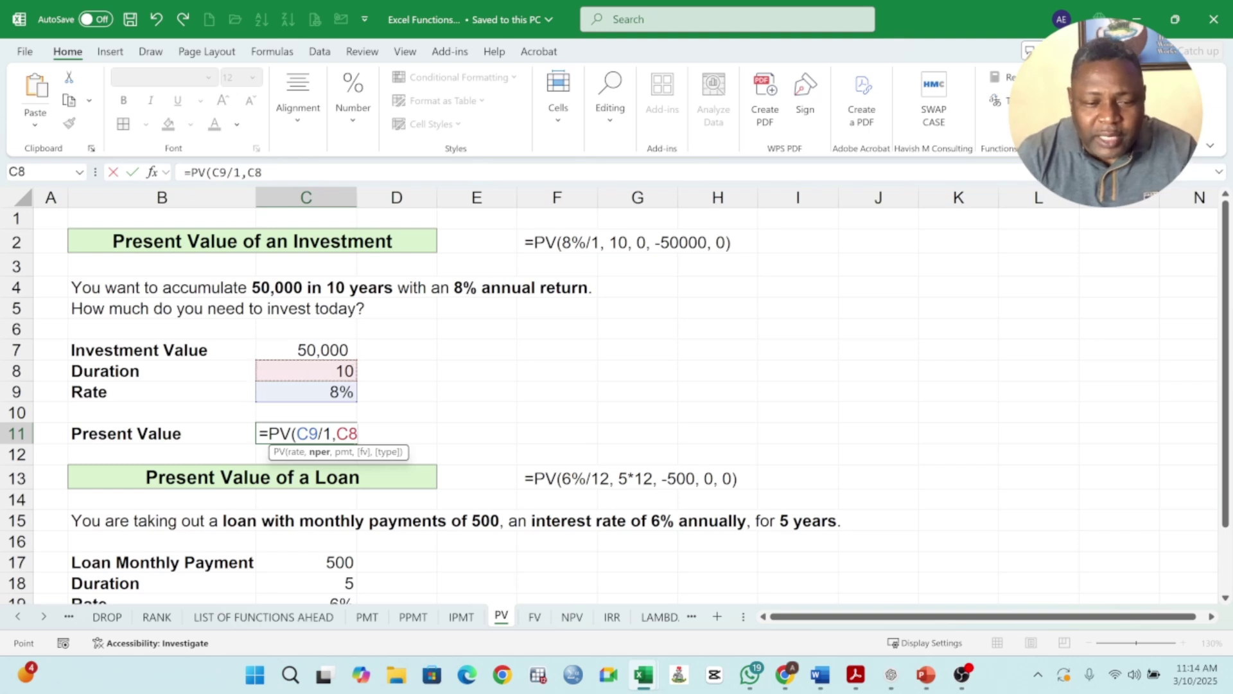
pyautogui.press('F2')
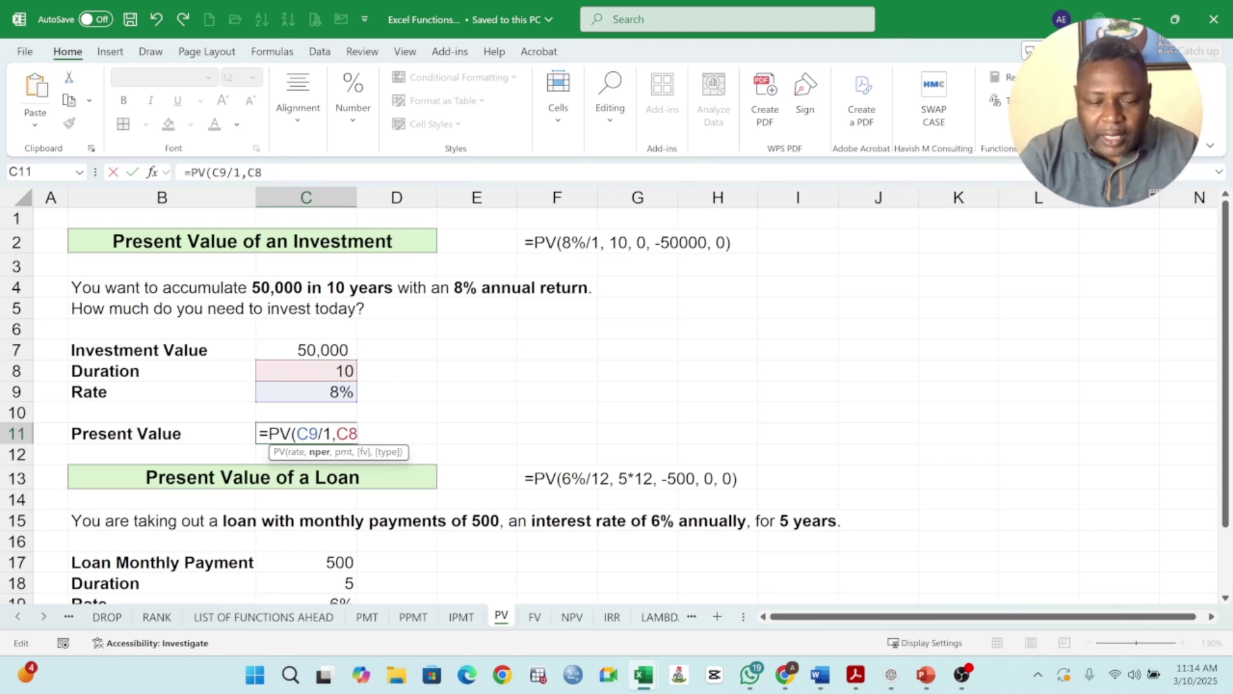
pyautogui.write(',')
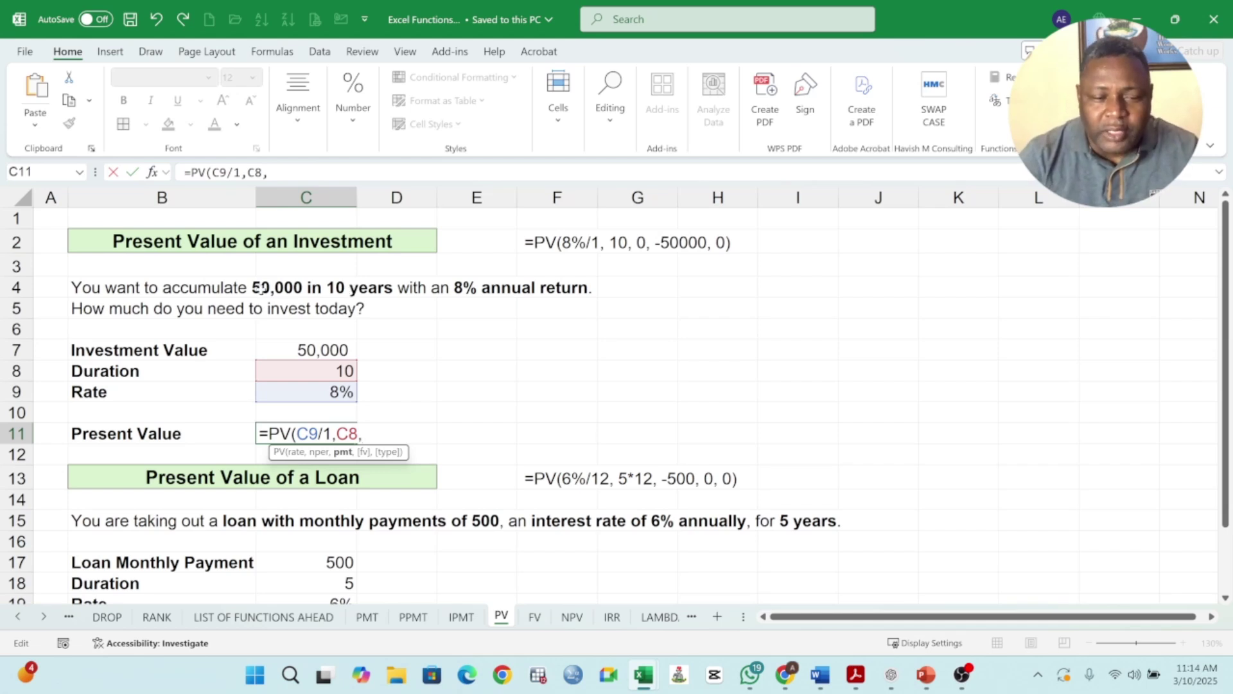
pyautogui.write('0')
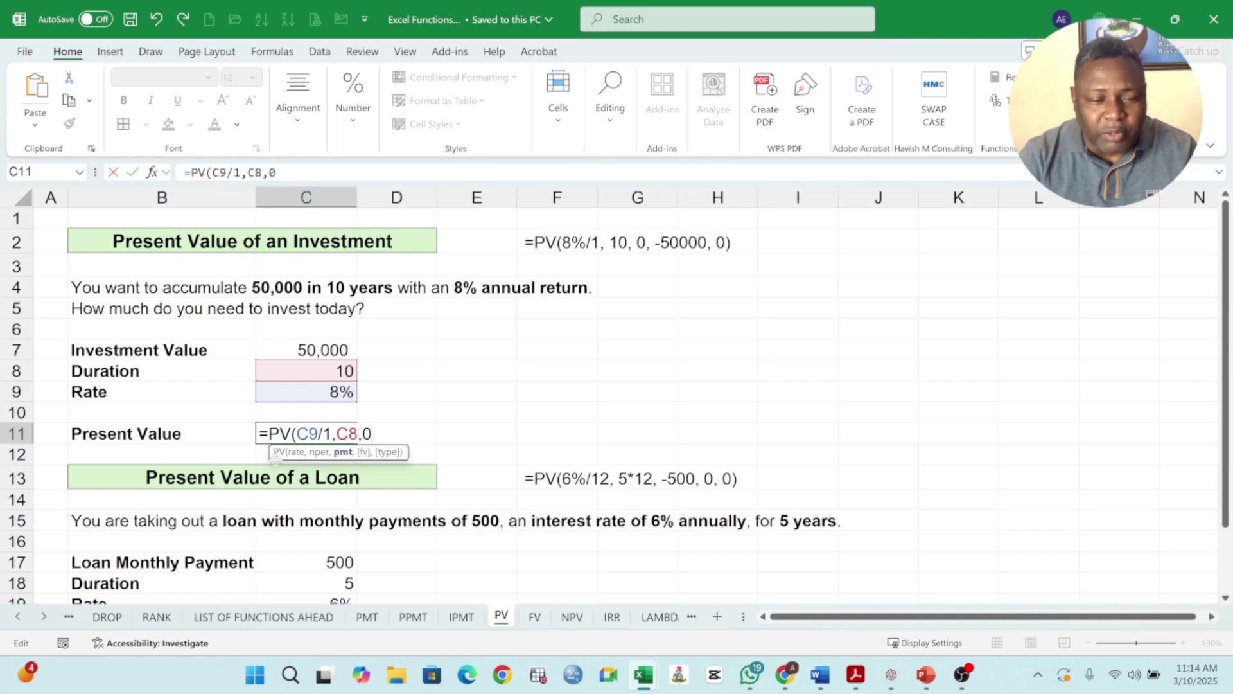
pyautogui.moveTo(285, 457); pyautogui.dragTo(426, 373)
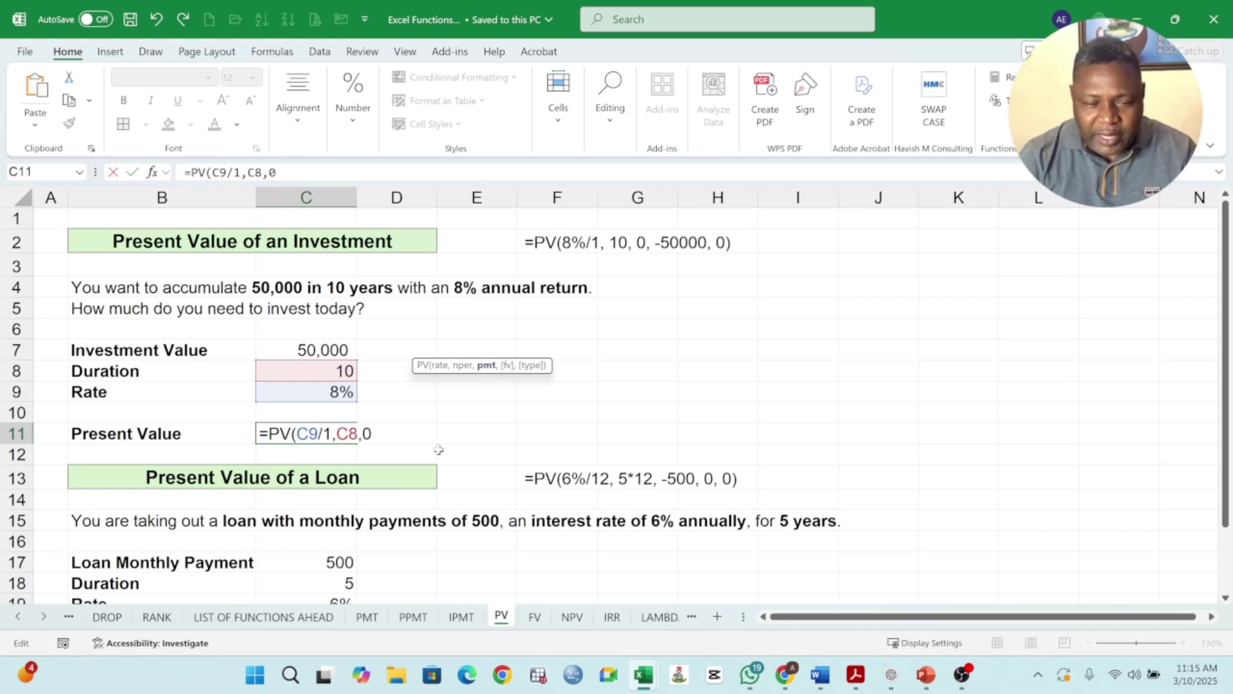
pyautogui.write(',')
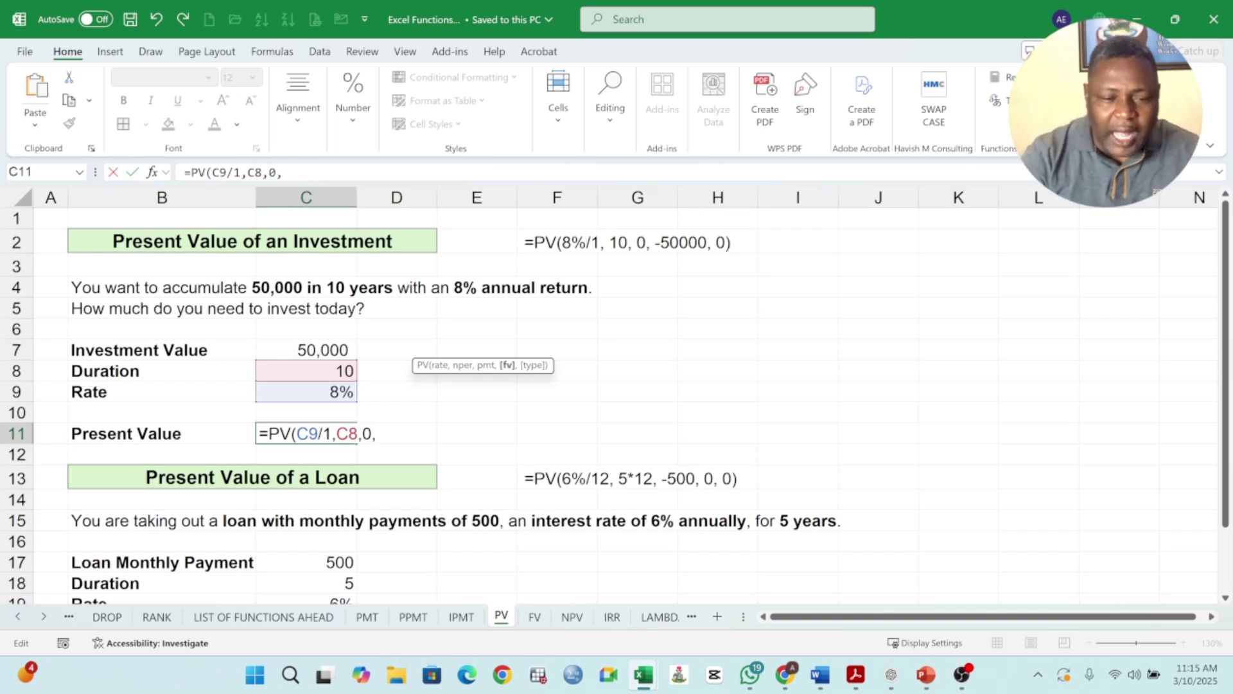
pyautogui.click(325, 347)
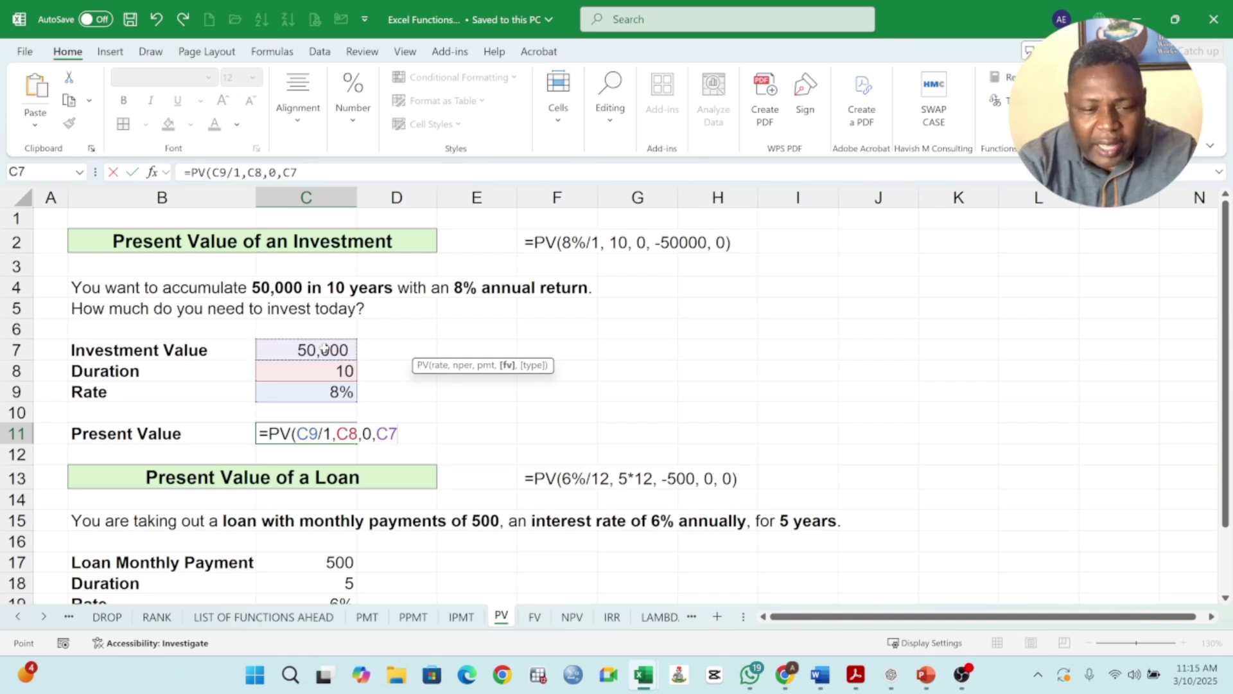
pyautogui.write(')')
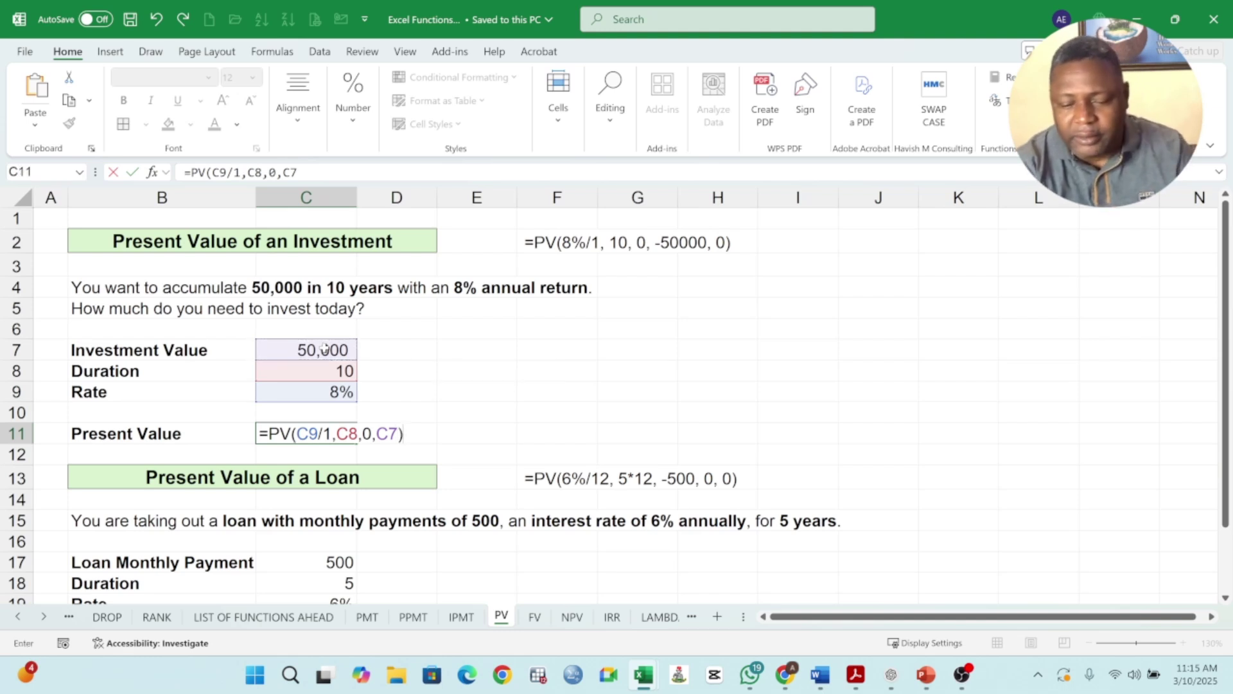
pyautogui.press('Return')
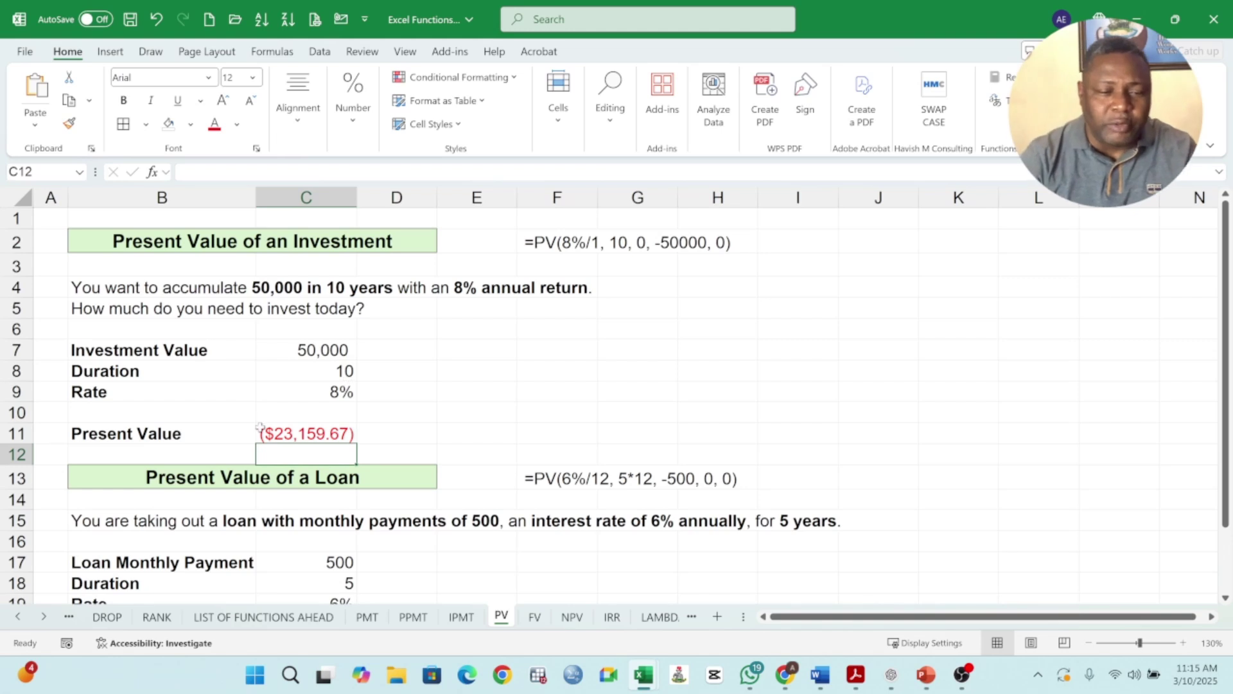
# Format the investment's present value in C11 with the comma accounting style, without a currency symbol.
pyautogui.click(311, 438)
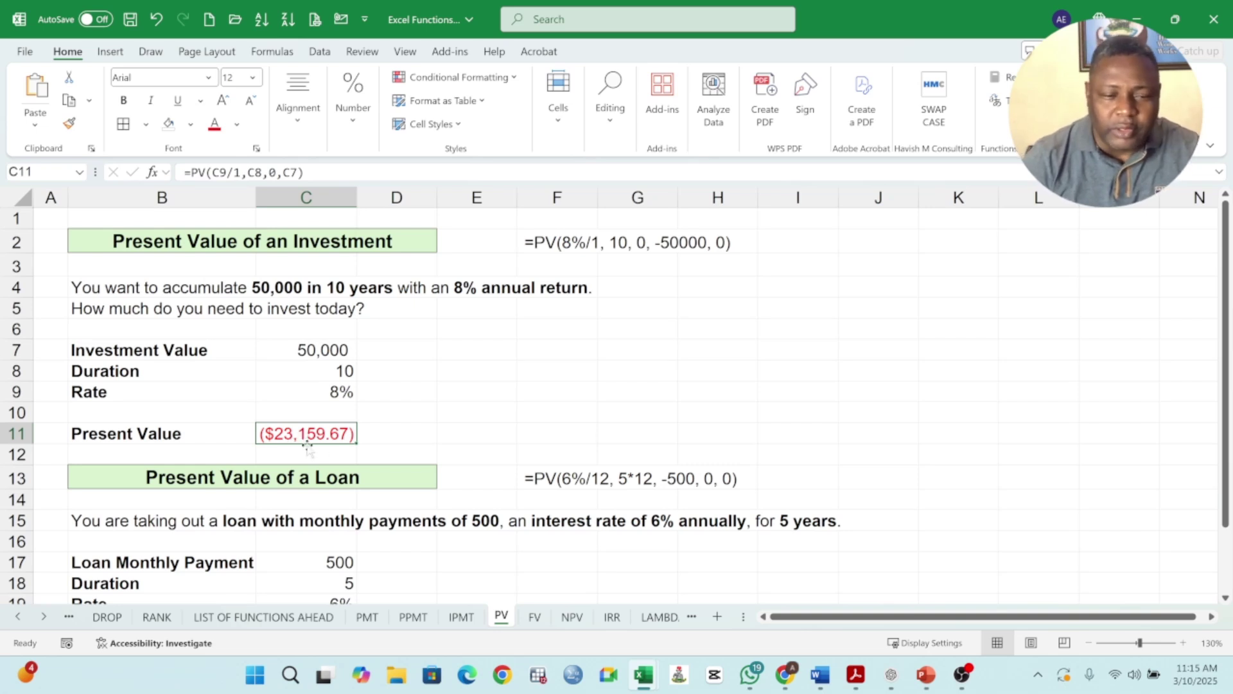
pyautogui.click(364, 127)
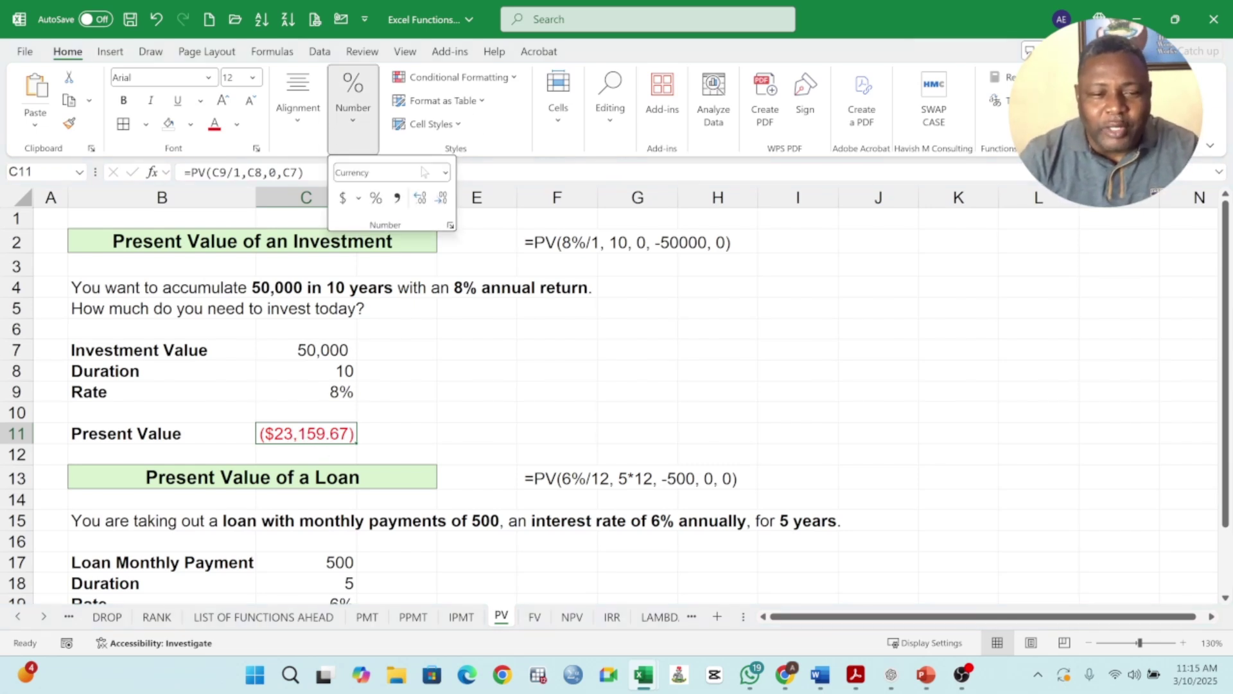
pyautogui.click(398, 199)
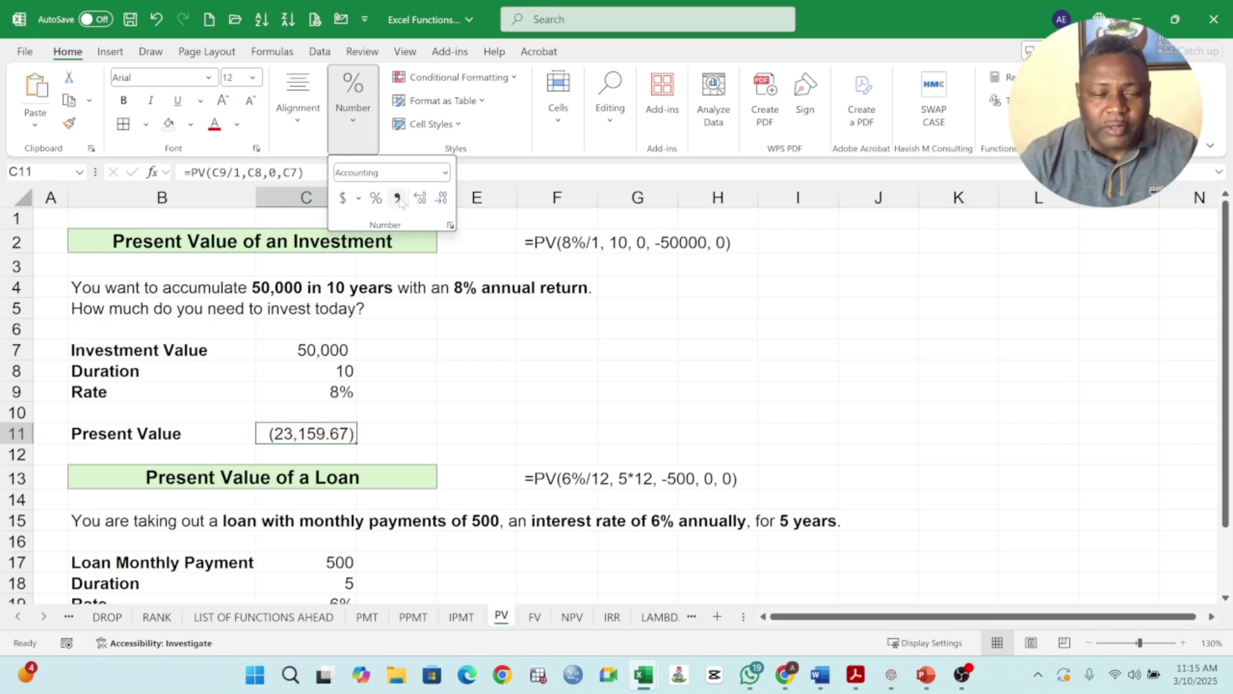
pyautogui.click(370, 434)
pyautogui.click(312, 436)
pyautogui.click(353, 124)
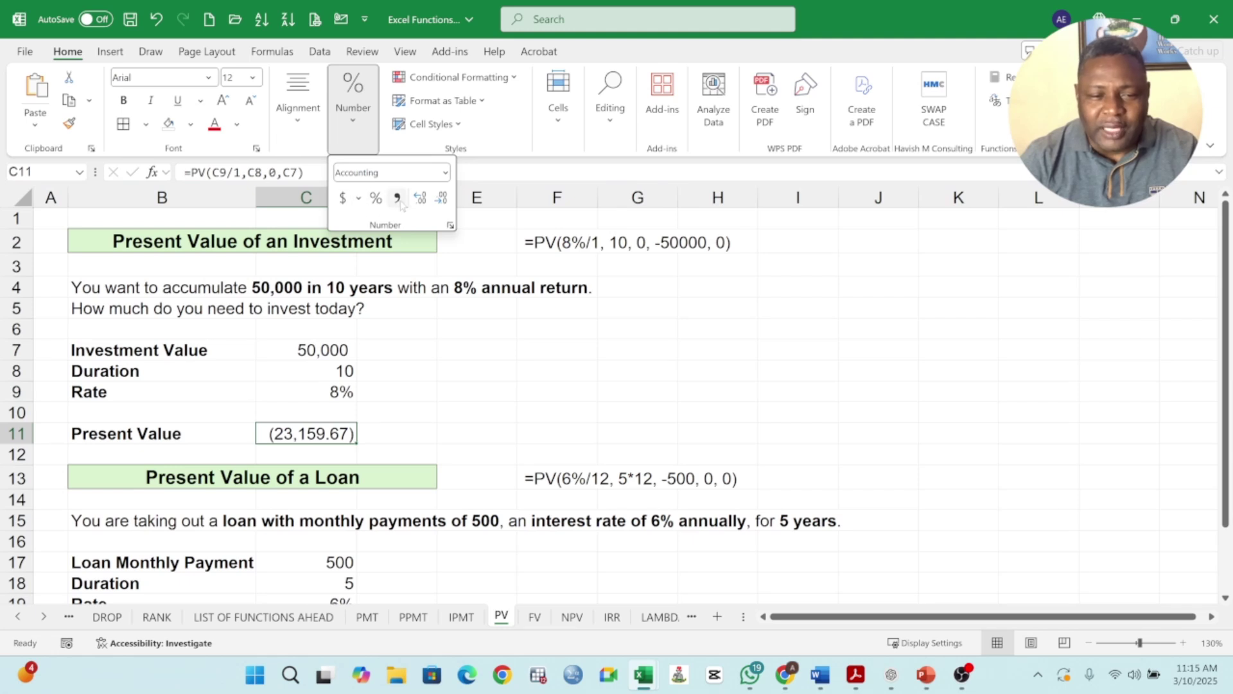
pyautogui.click(393, 442)
pyautogui.click(374, 433)
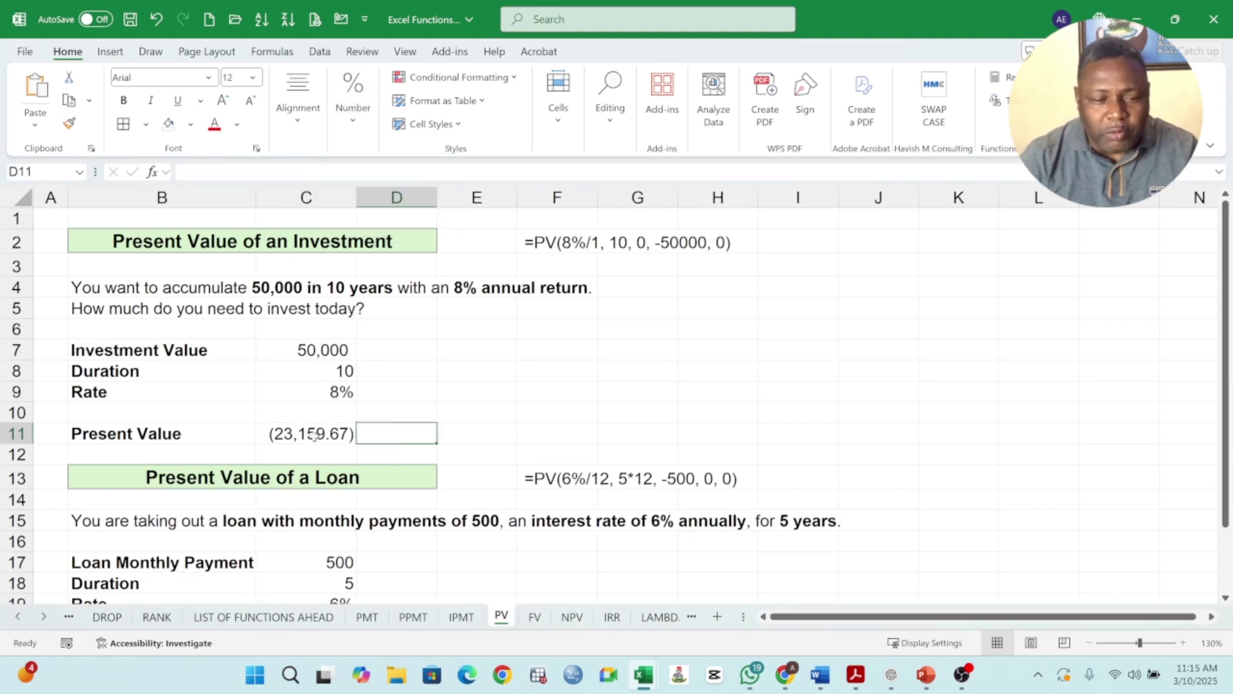
# Review the present value in C11 against the investment value, duration and rate in C7 to C9.
pyautogui.click(313, 436)
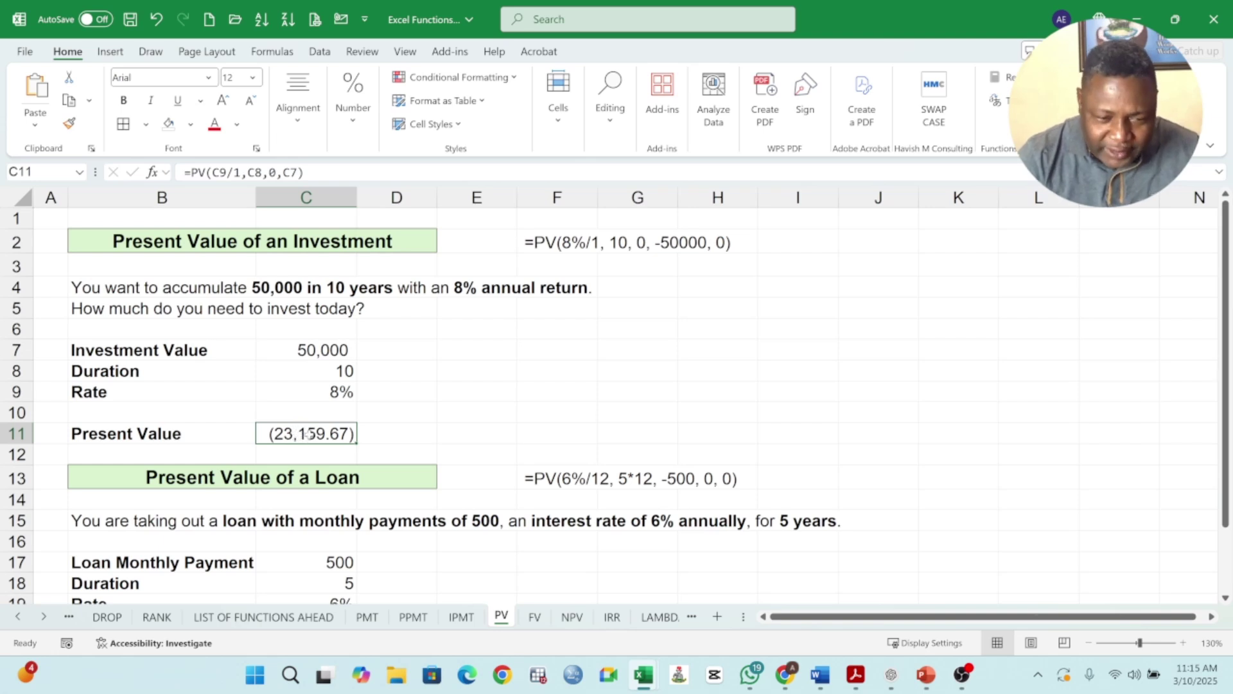
pyautogui.click(377, 433)
pyautogui.click(308, 437)
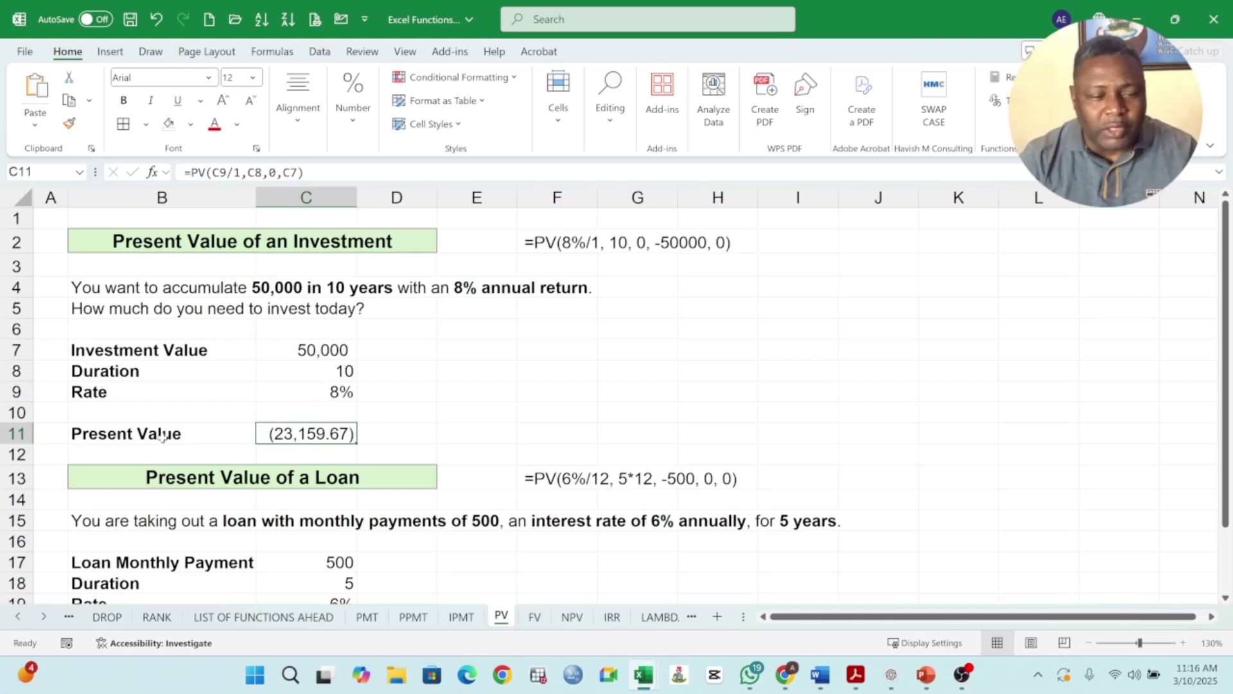
pyautogui.click(376, 435)
pyautogui.click(323, 435)
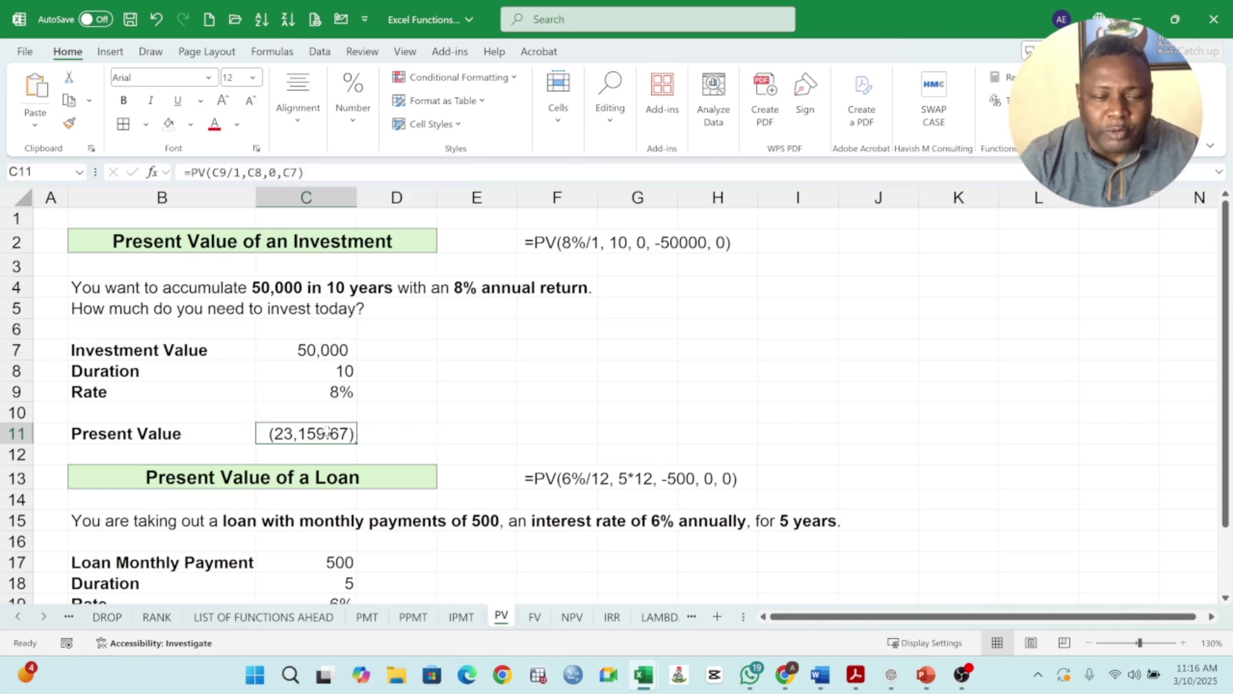
pyautogui.click(330, 352)
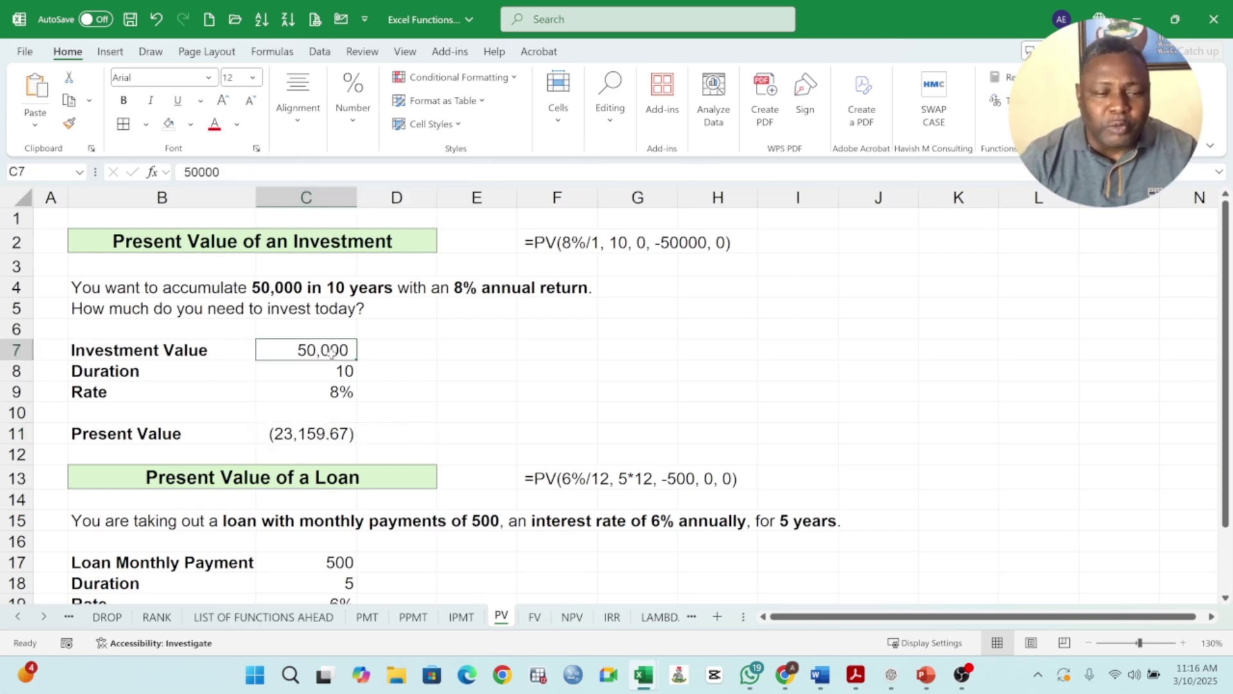
pyautogui.click(333, 376)
pyautogui.click(336, 393)
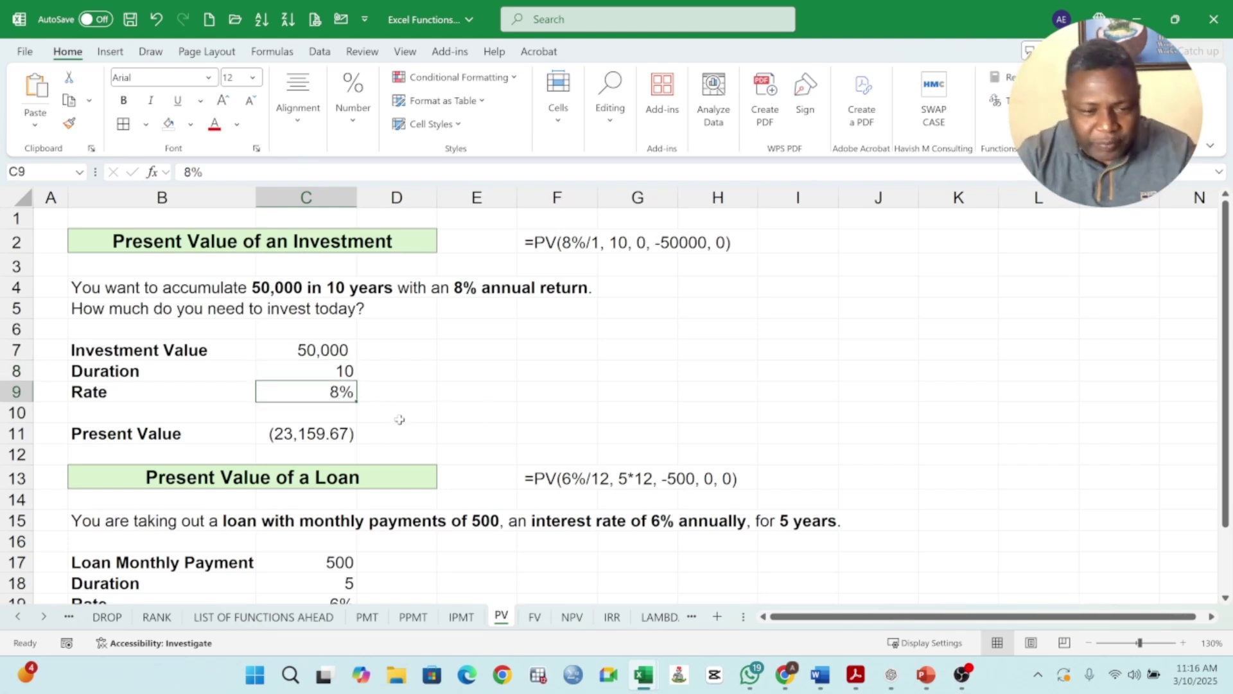
# Examine the Present Value of a Loan example, including its problem statement, monthly payment and duration.
pyautogui.scroll(-1, 405, 412)
pyautogui.scroll(-2, 405, 413)
pyautogui.scroll(1, 404, 413)
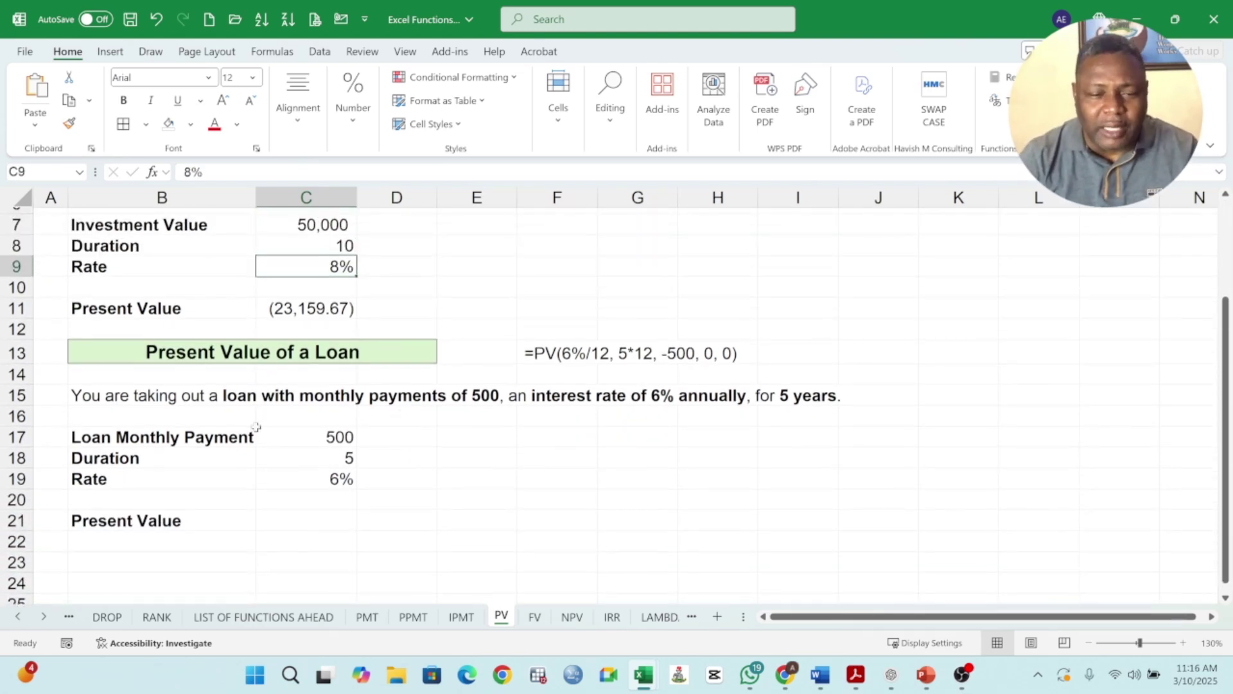
pyautogui.click(254, 359)
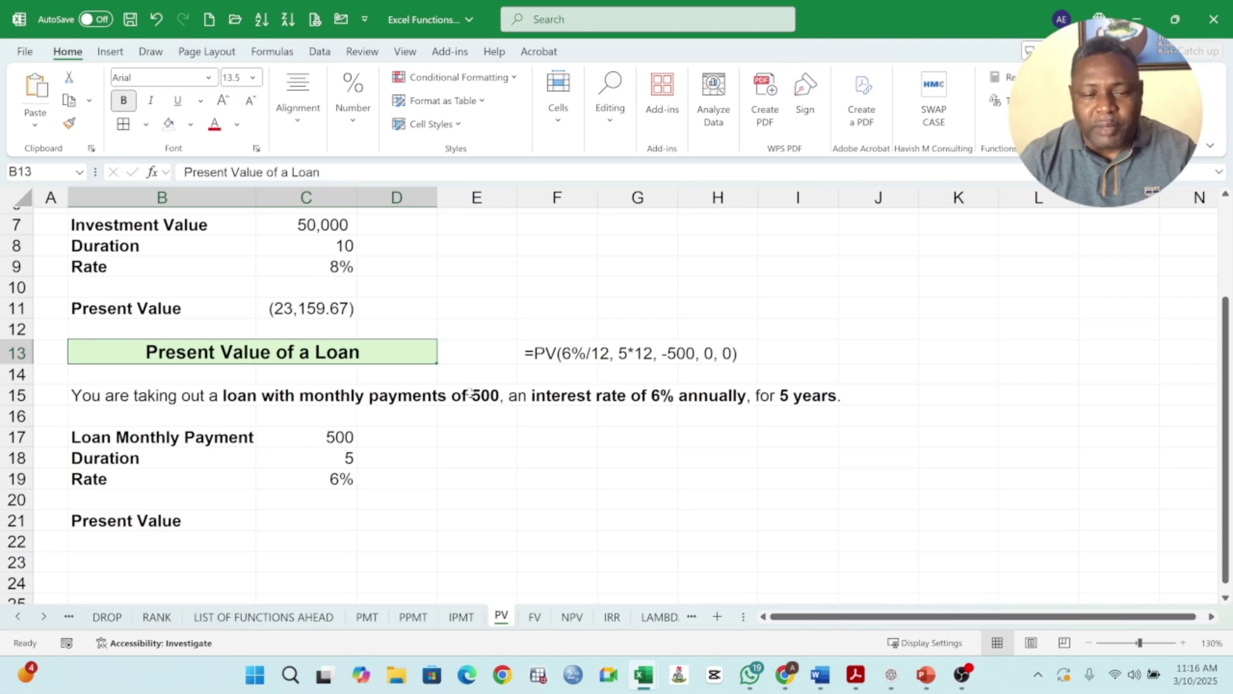
pyautogui.click(491, 399)
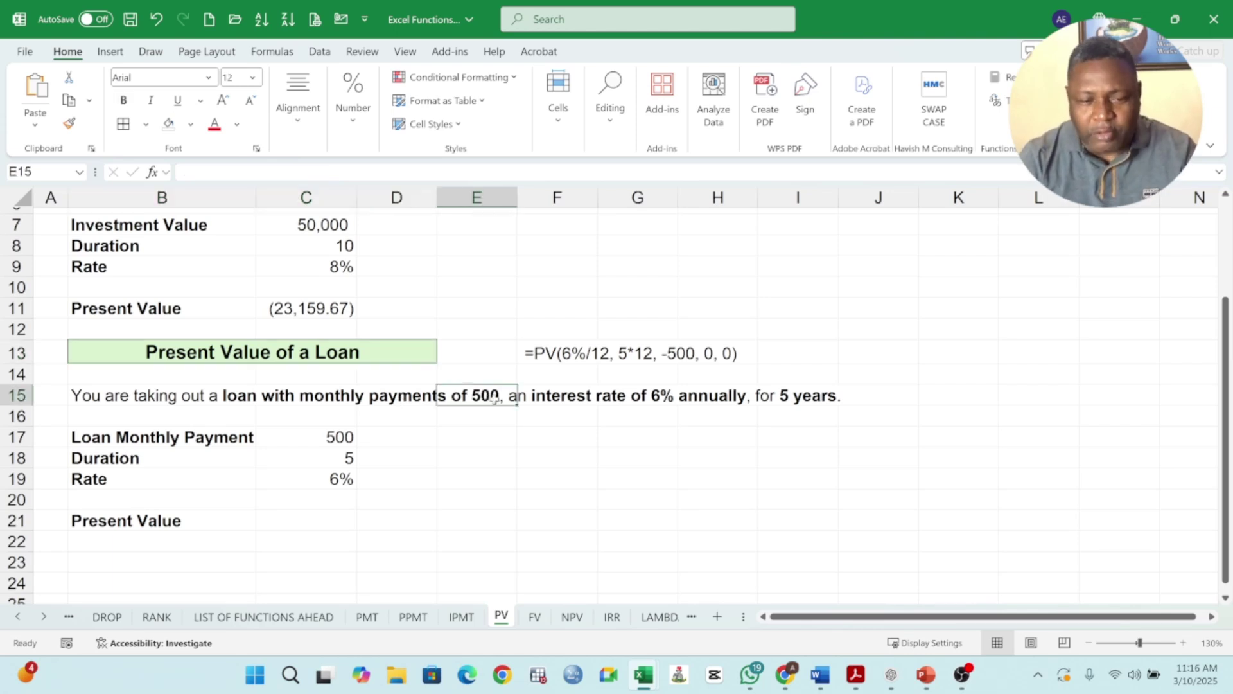
pyautogui.click(554, 398)
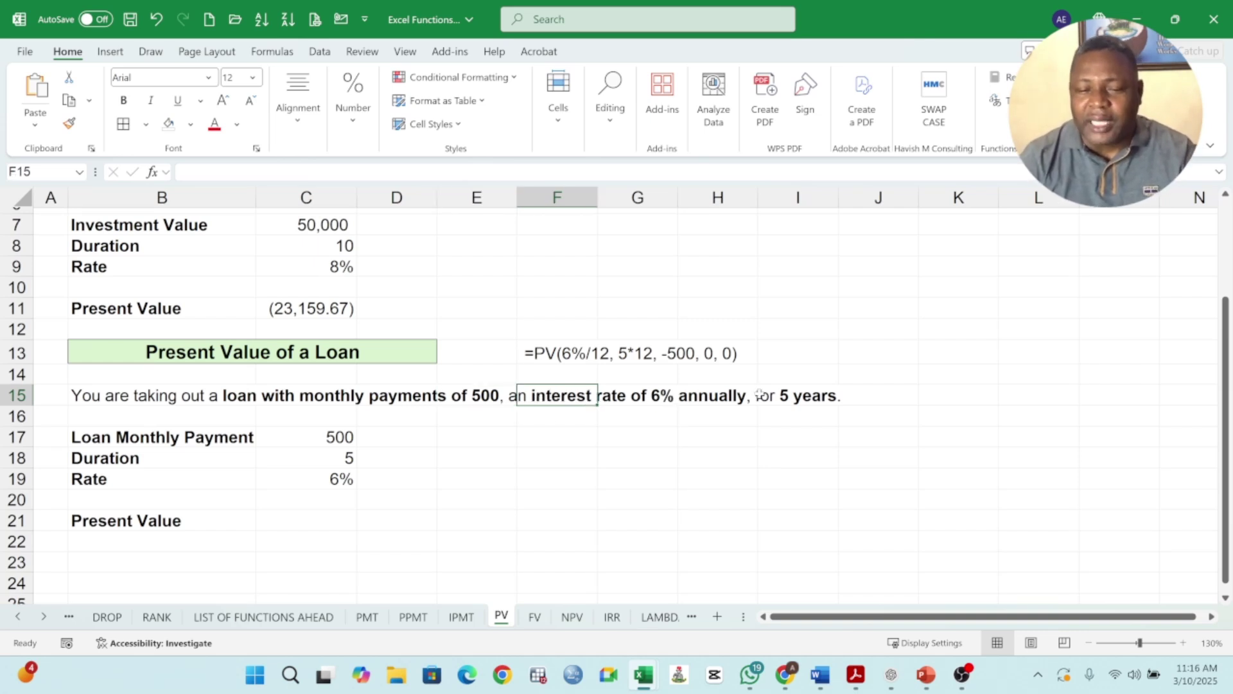
pyautogui.moveTo(148, 438); pyautogui.dragTo(319, 478)
pyautogui.click(294, 441)
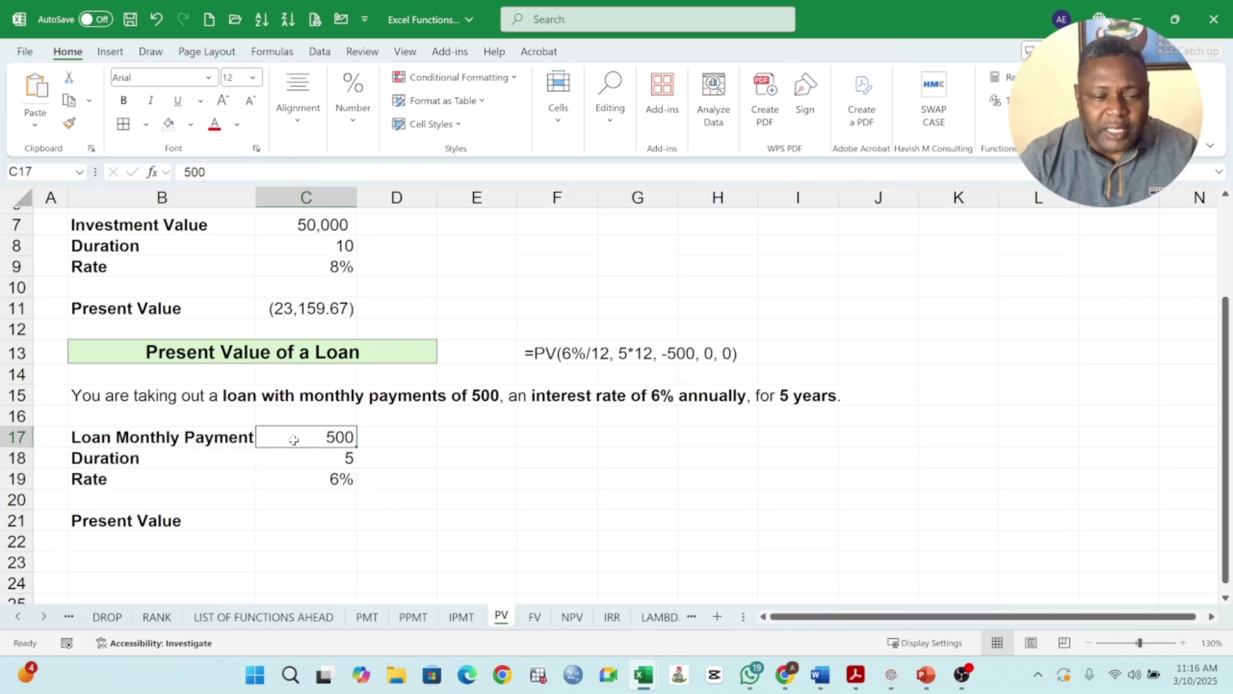
pyautogui.click(166, 440)
pyautogui.click(302, 440)
pyautogui.click(342, 461)
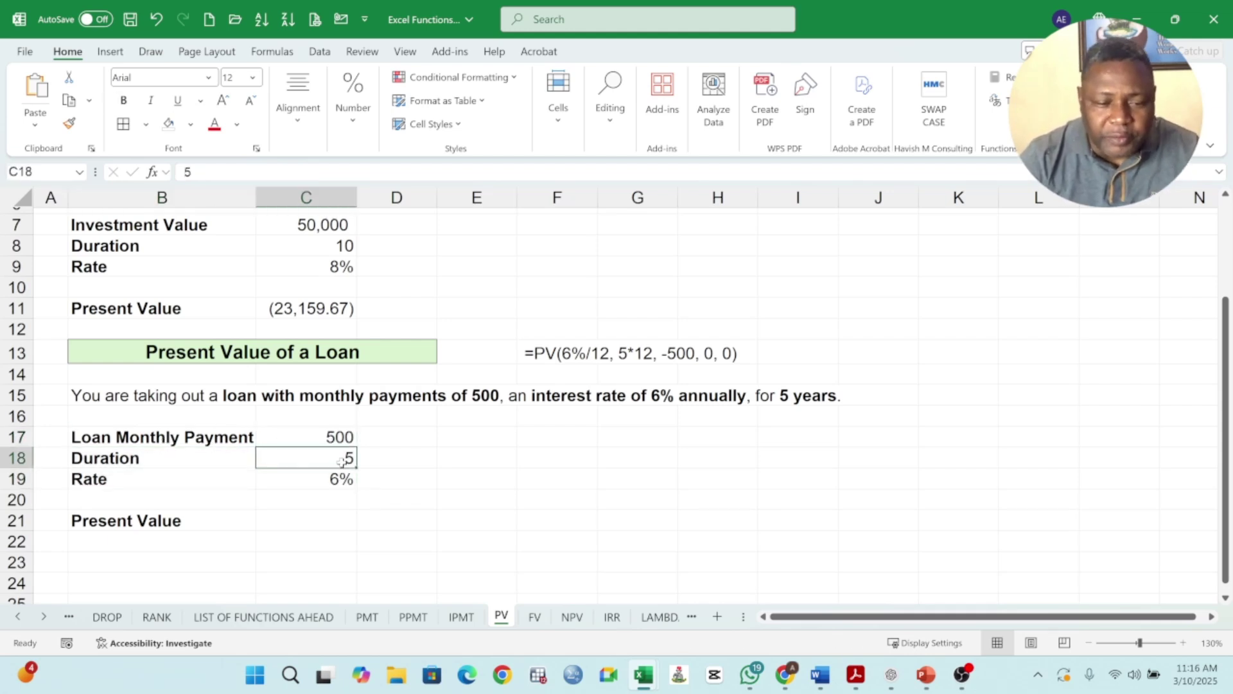
# Start a PV formula in C21 for the loan, using the annual rate in C19 divided by 12 as the rate.
pyautogui.click(143, 437)
pyautogui.click(330, 437)
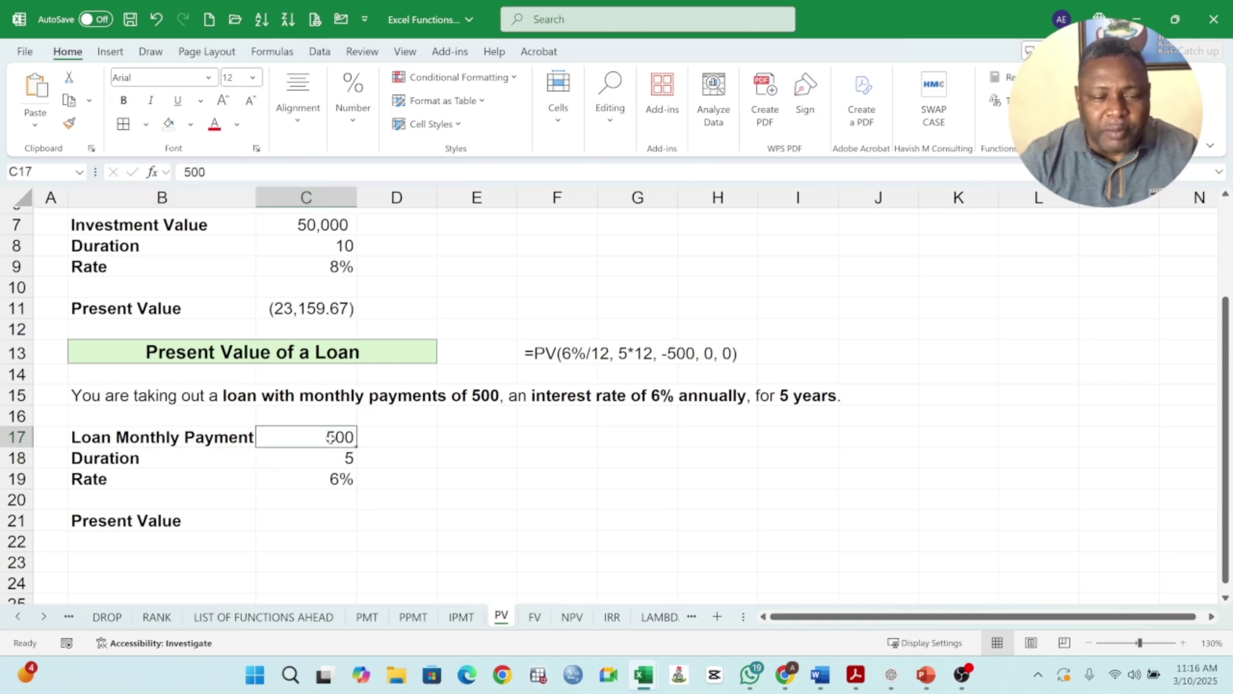
pyautogui.click(323, 460)
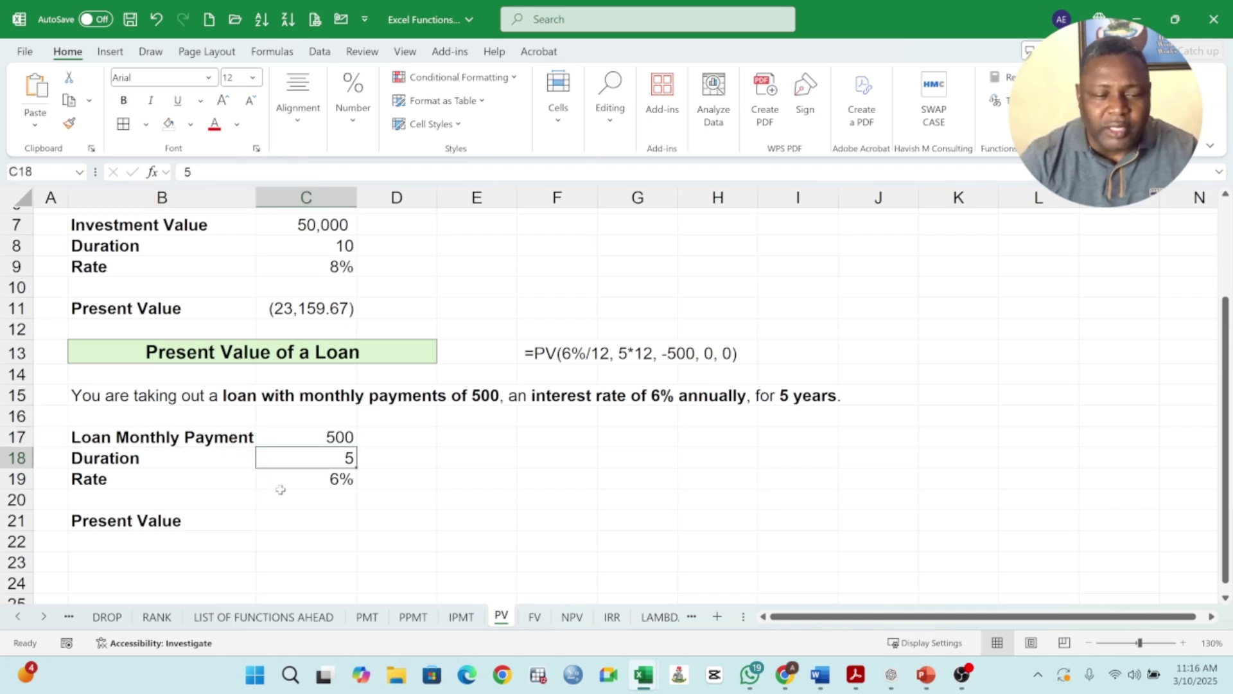
pyautogui.click(307, 480)
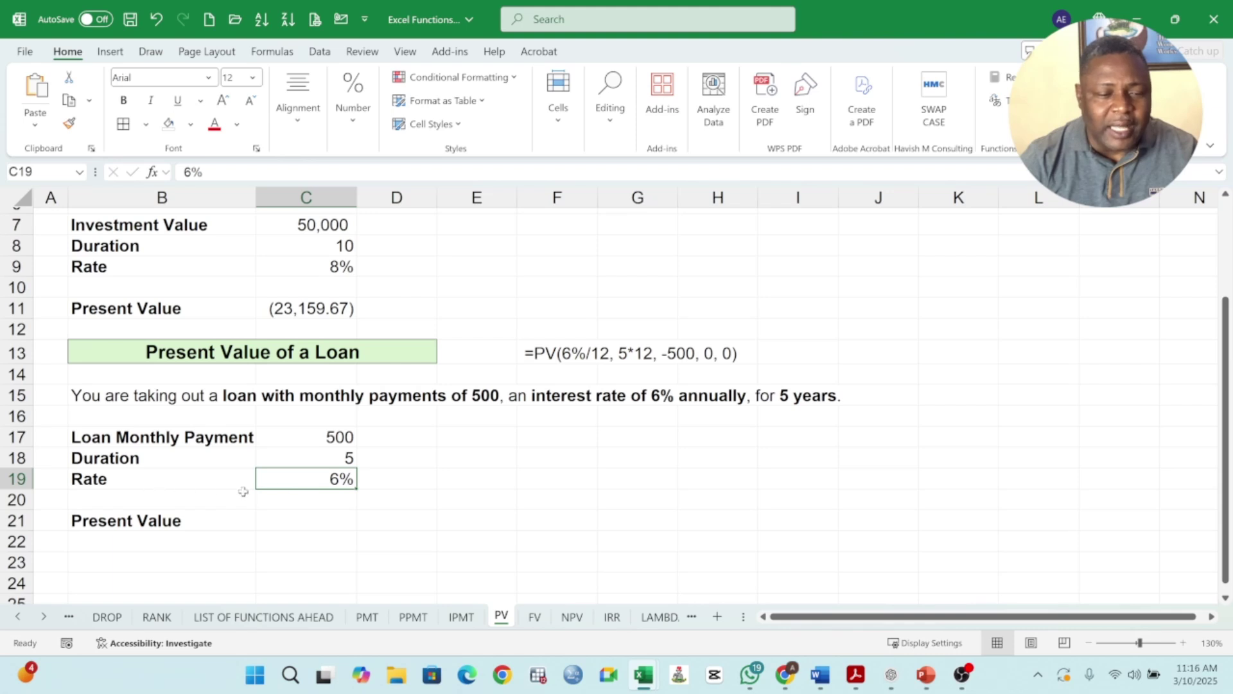
pyautogui.click(276, 529)
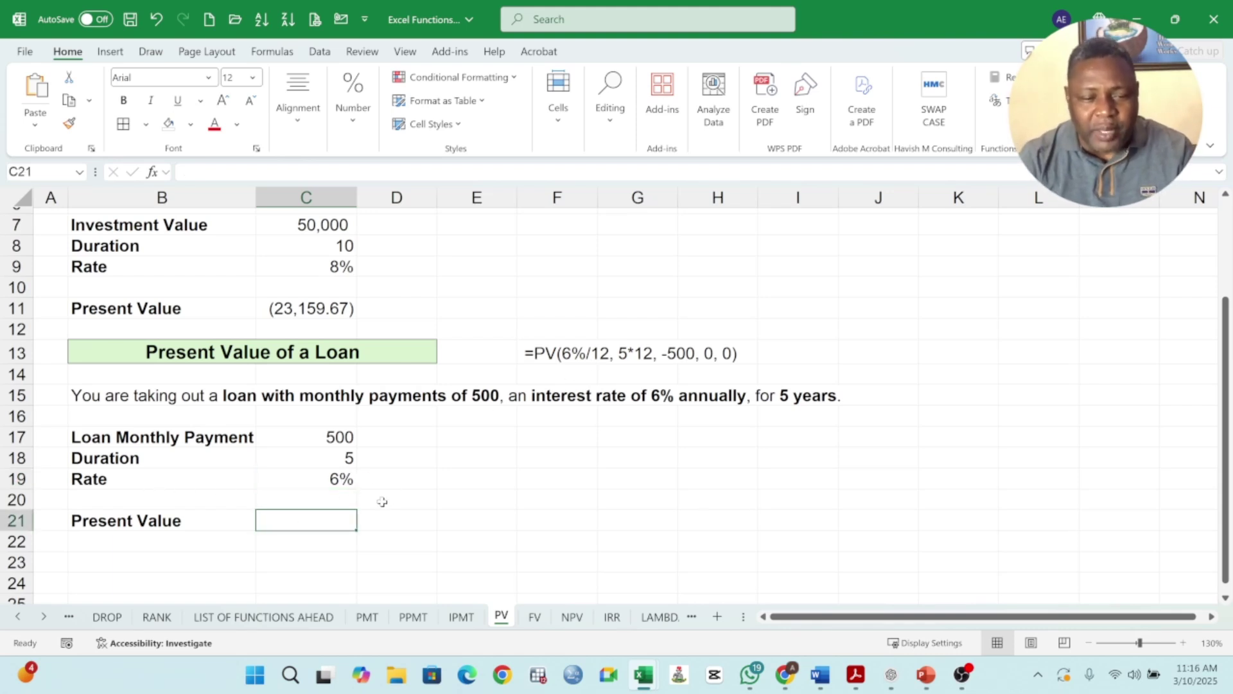
pyautogui.write('=')
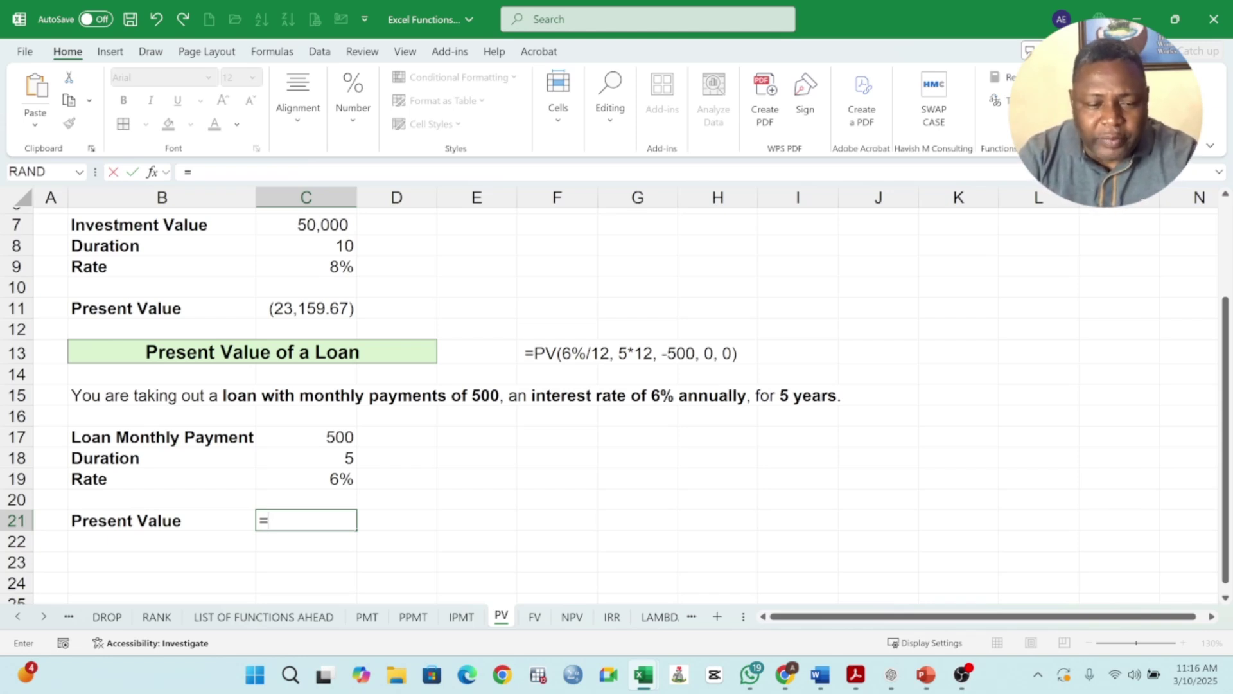
pyautogui.write('PV')
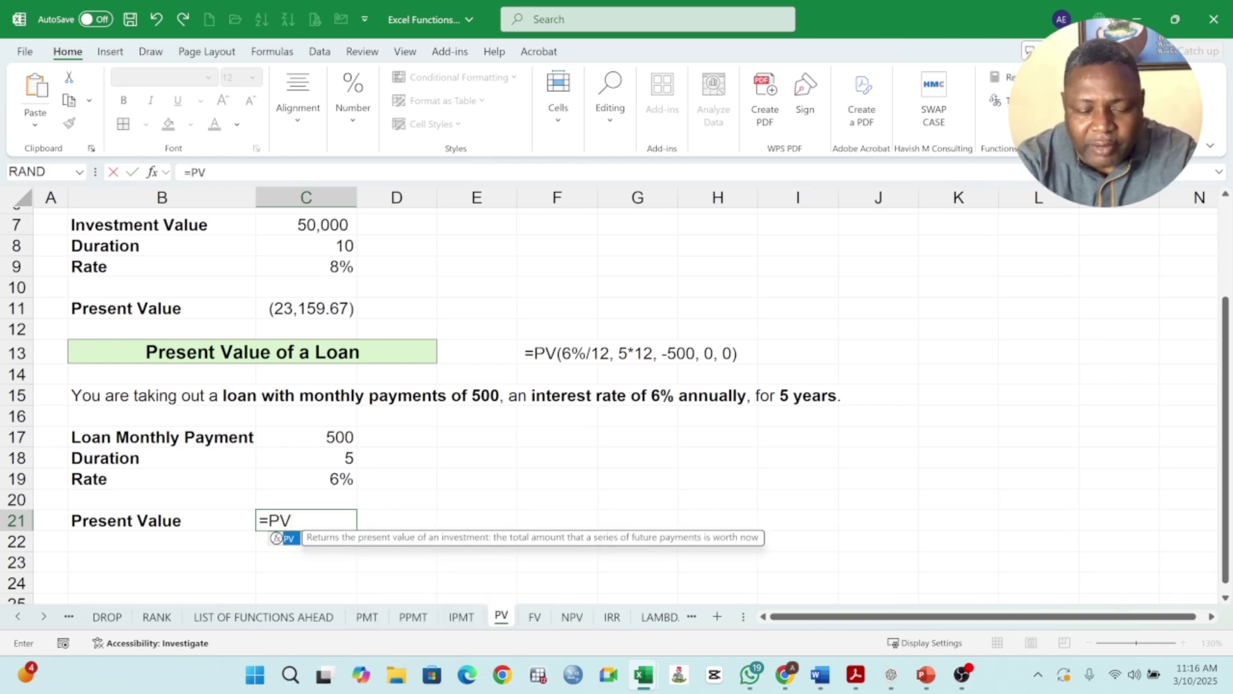
pyautogui.write('(')
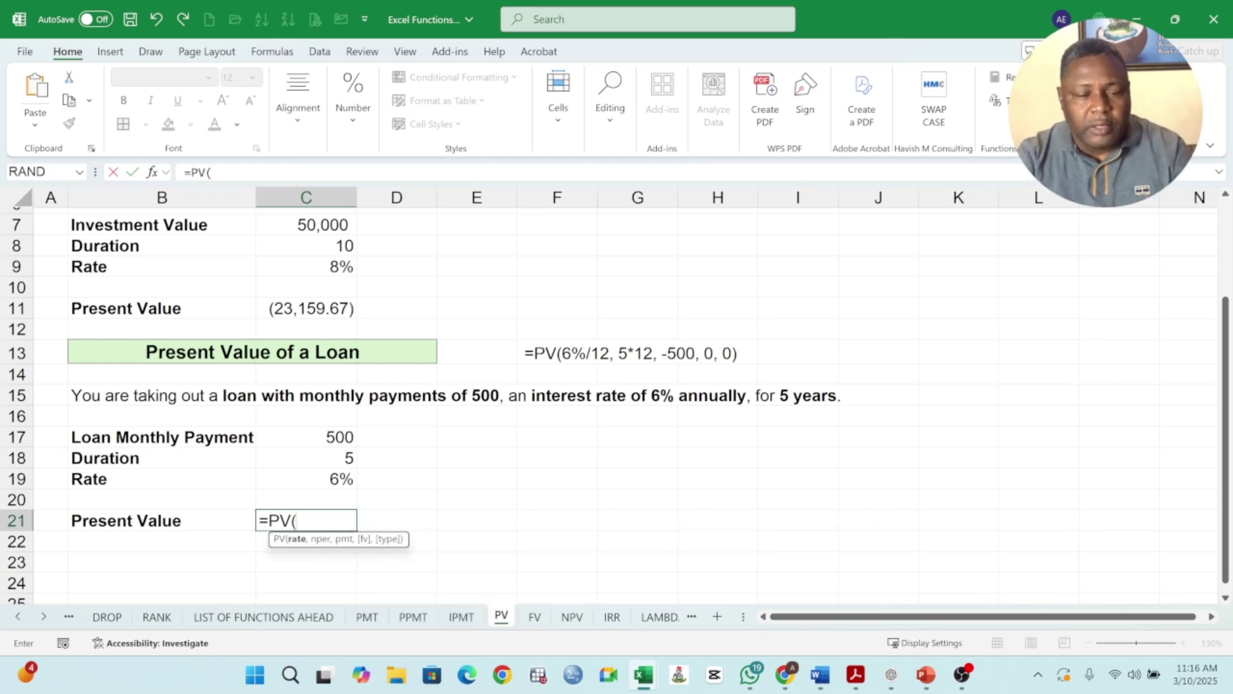
pyautogui.click(341, 482)
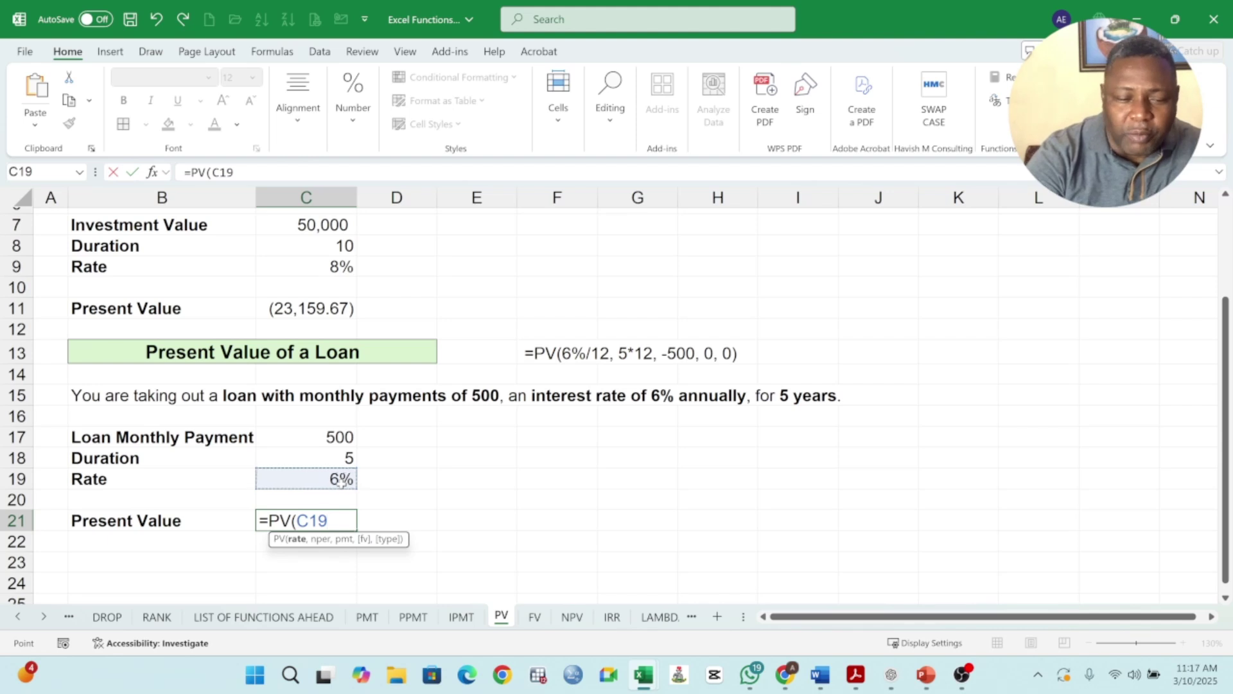
pyautogui.write('/12')
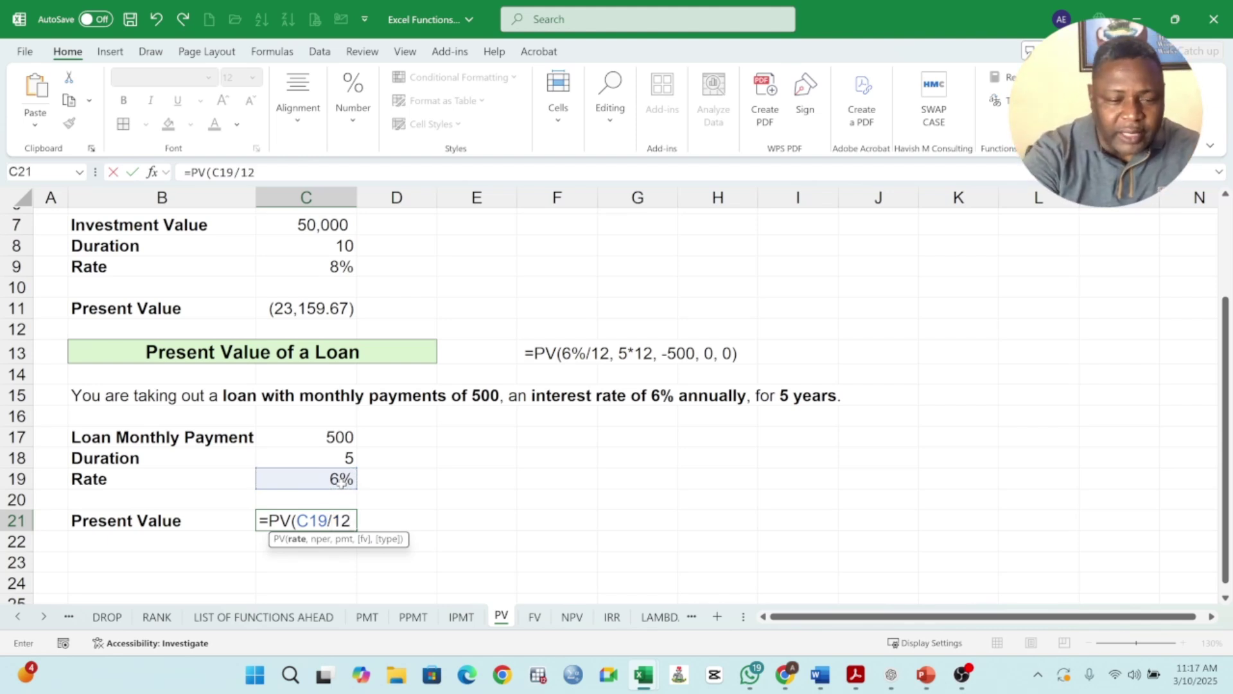
pyautogui.write(',')
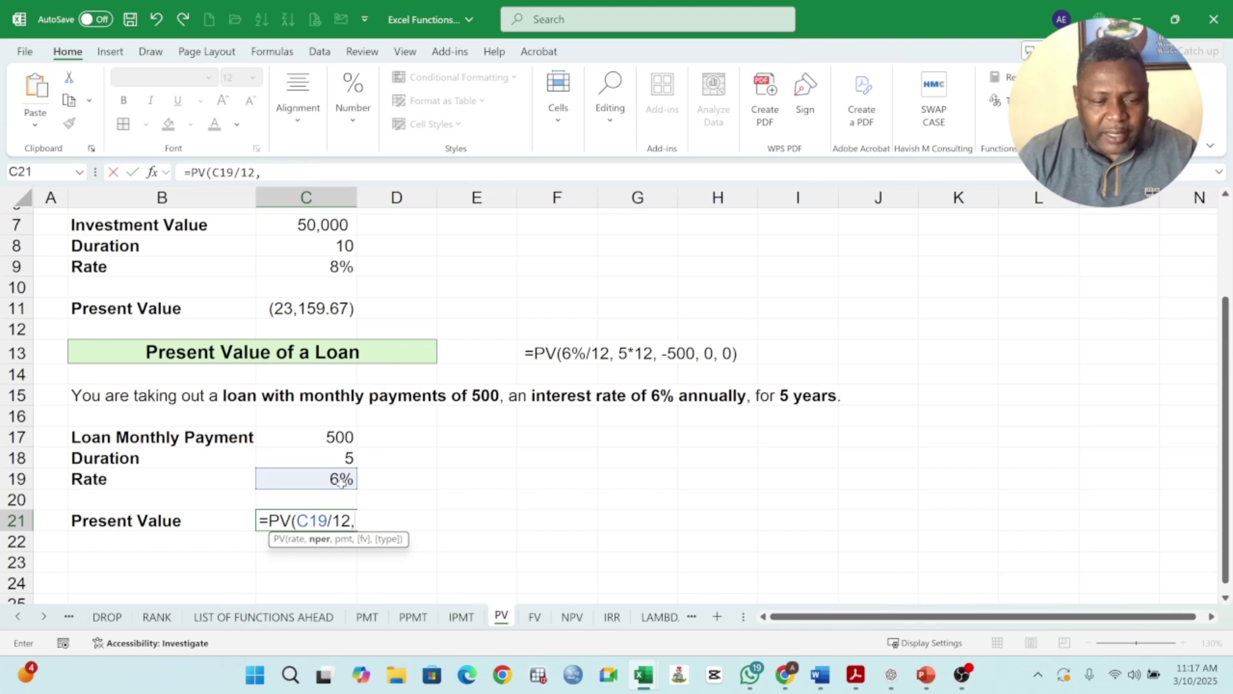
# Enter the duration in C18 multiplied by 12 as the number of periods in the C21 formula.
pyautogui.click(334, 459)
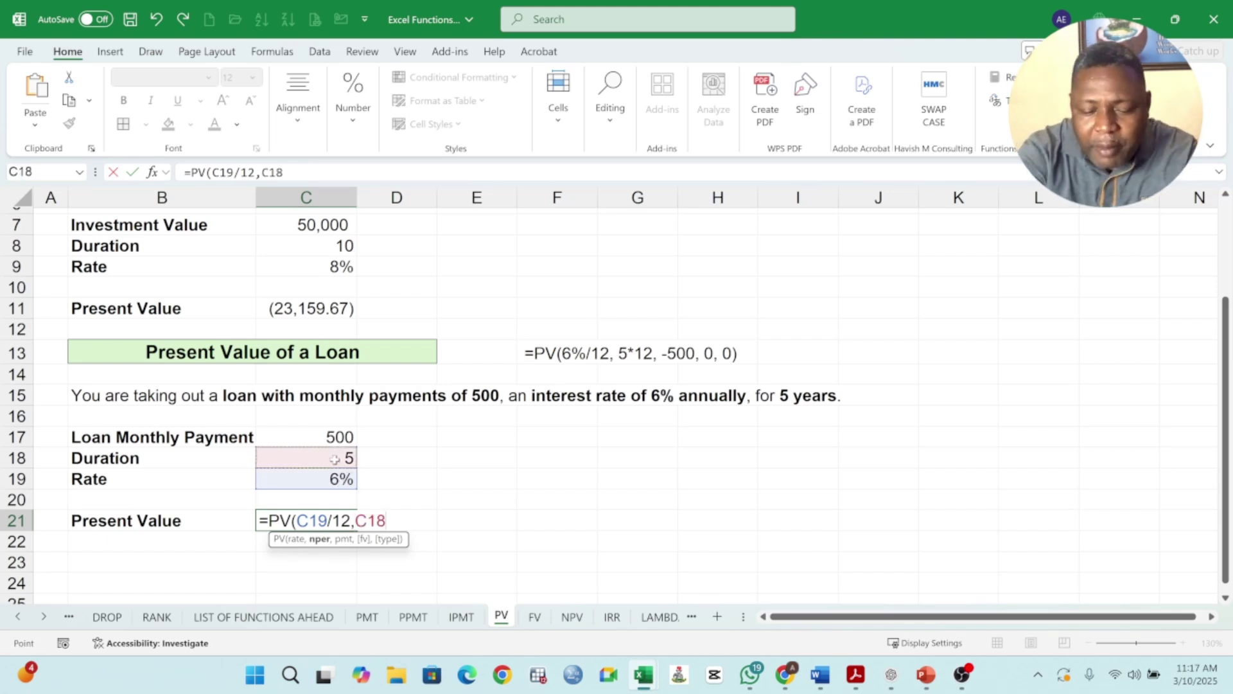
pyautogui.write('*')
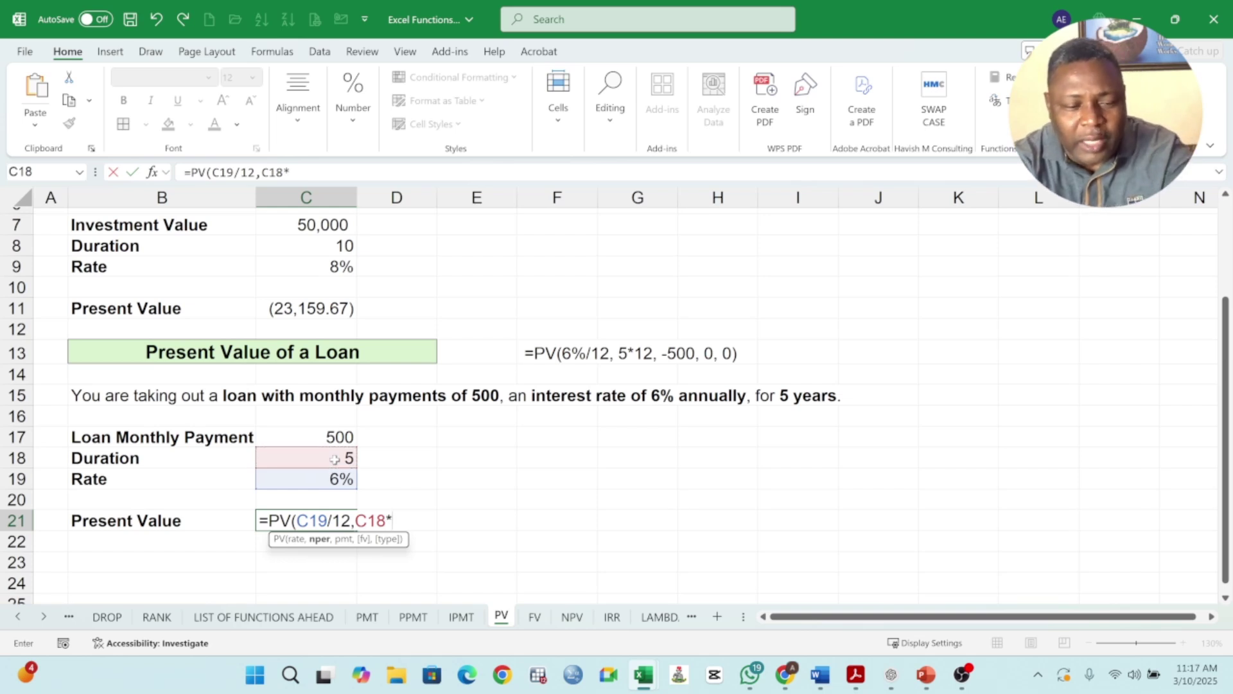
pyautogui.write('12')
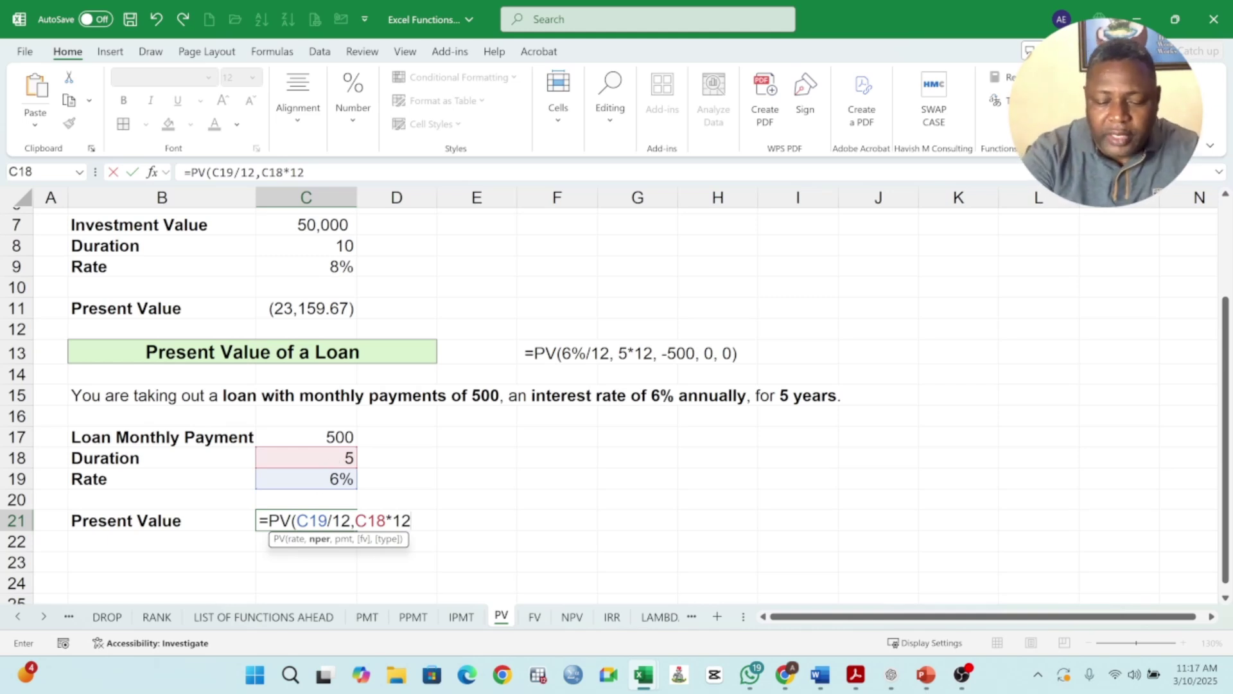
pyautogui.write(',')
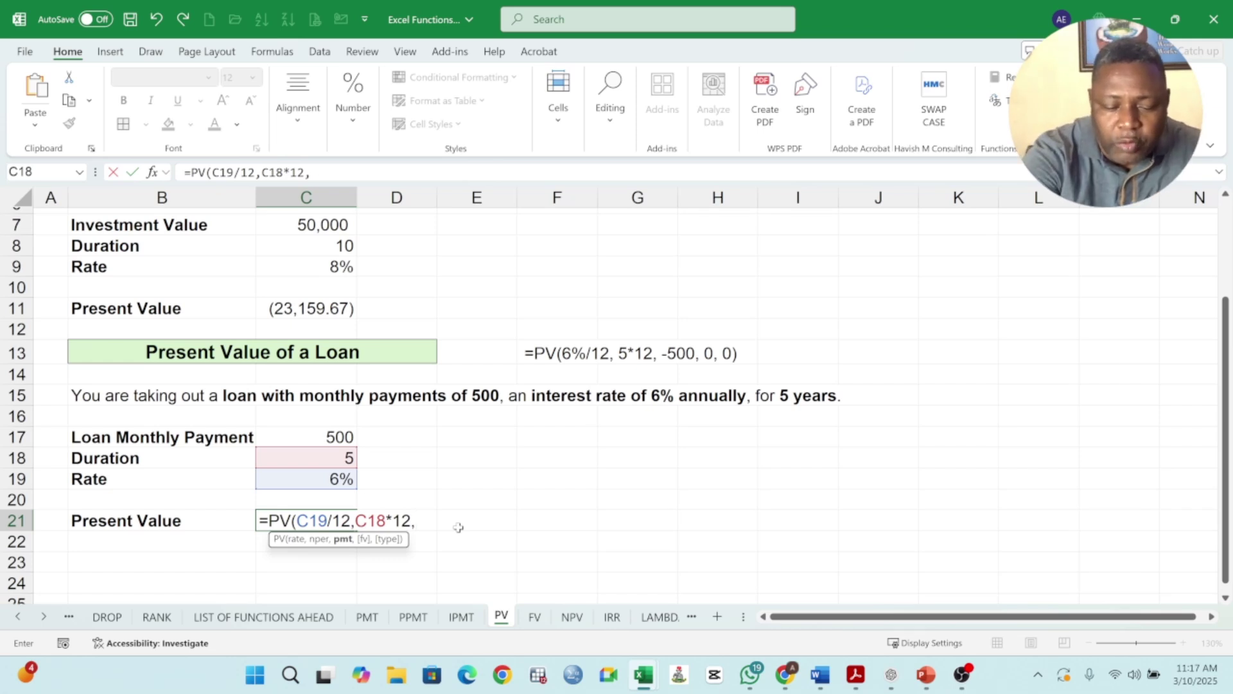
pyautogui.write('500')
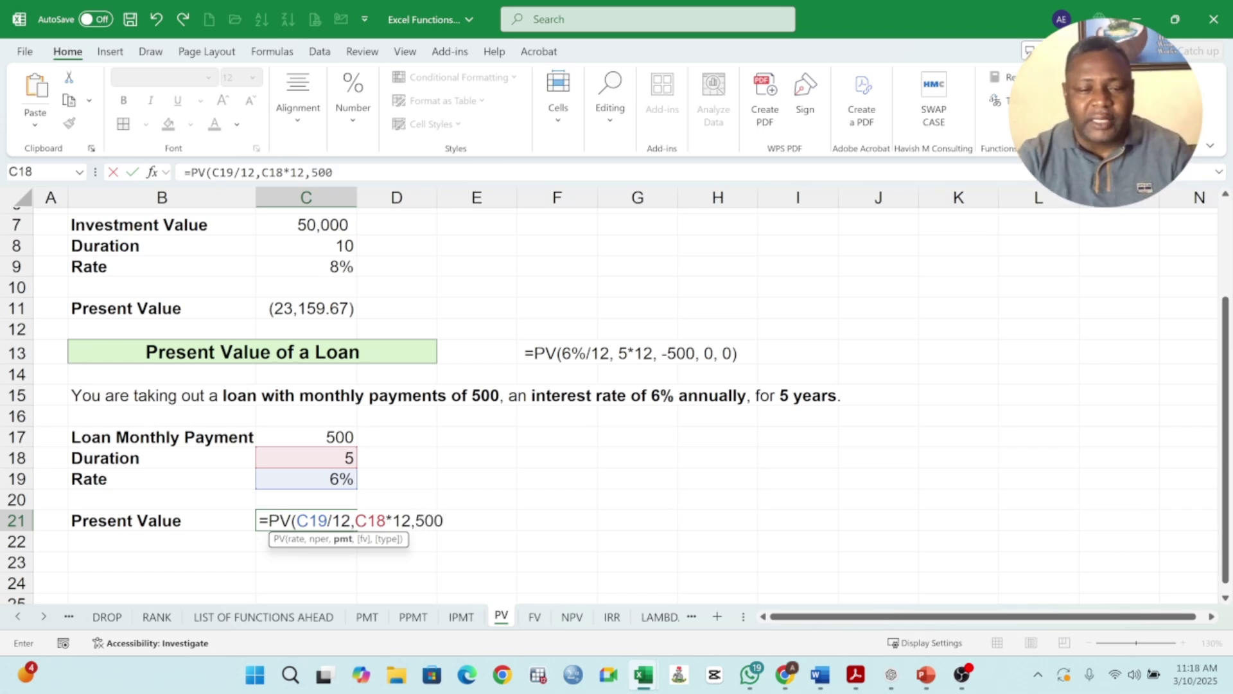
pyautogui.press('BackSpace')
pyautogui.press('BackSpace')
pyautogui.press('BackSpace')
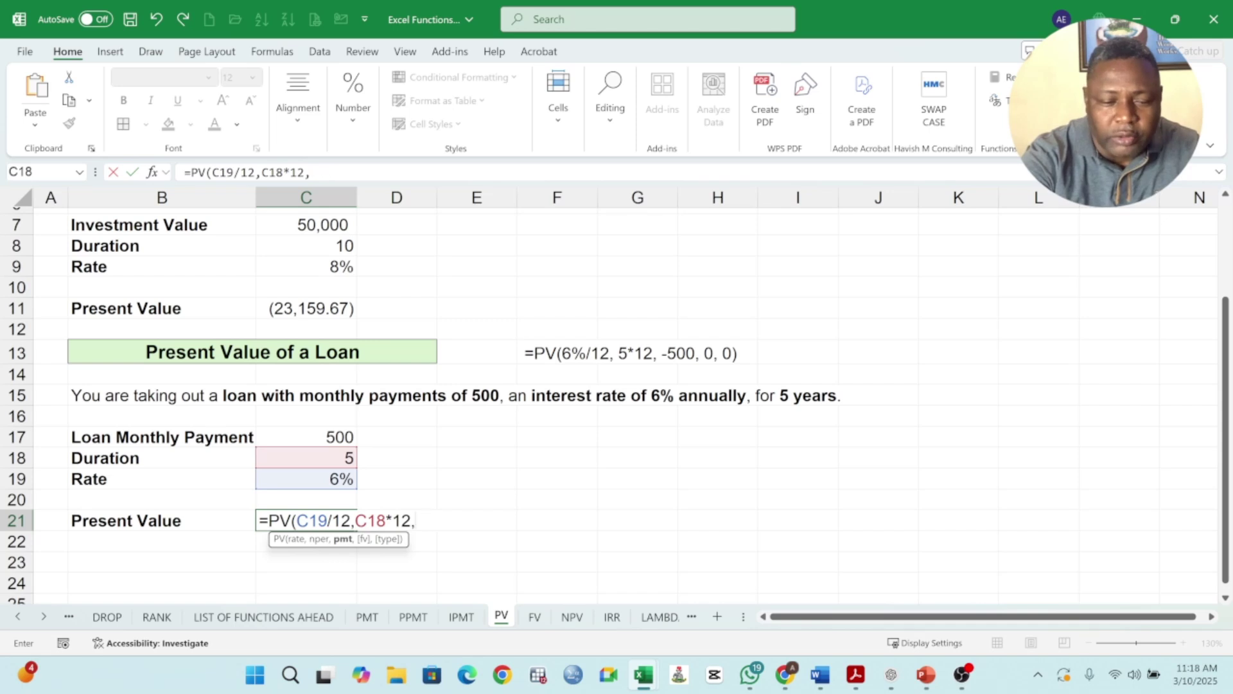
# Complete the C21 formula with C17 as the payment, 0 as the future value and 0 (end of the period) as the type.
pyautogui.click(326, 438)
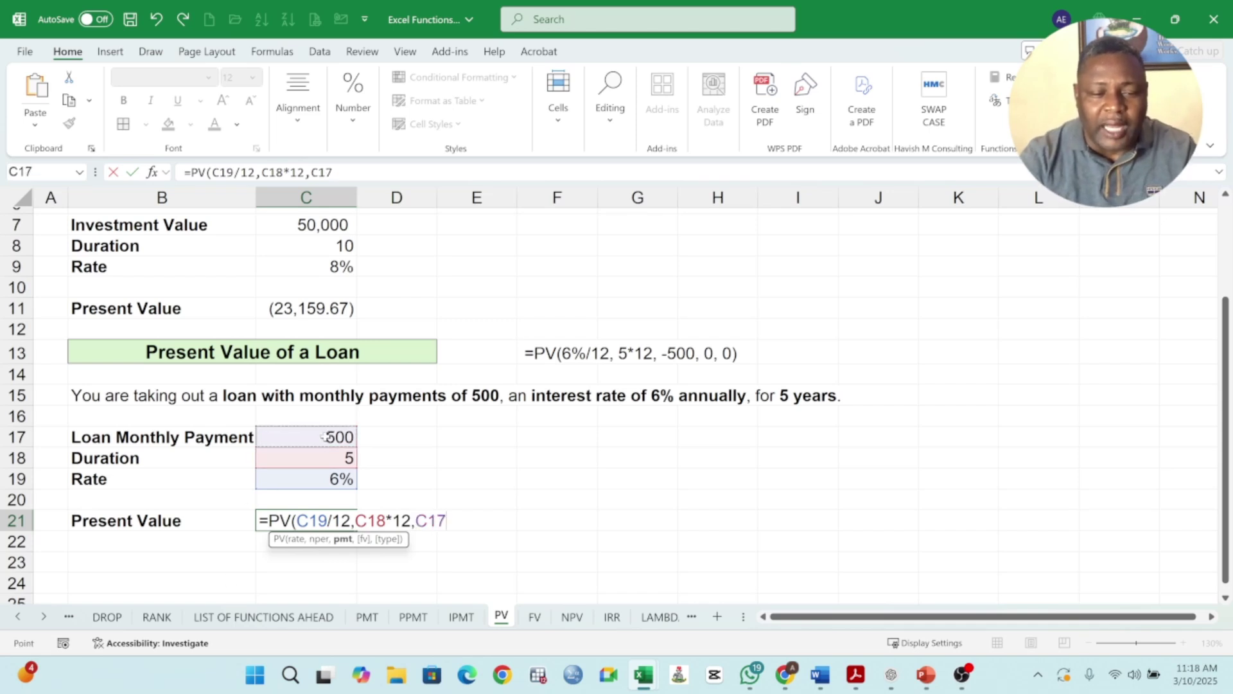
pyautogui.press('F2')
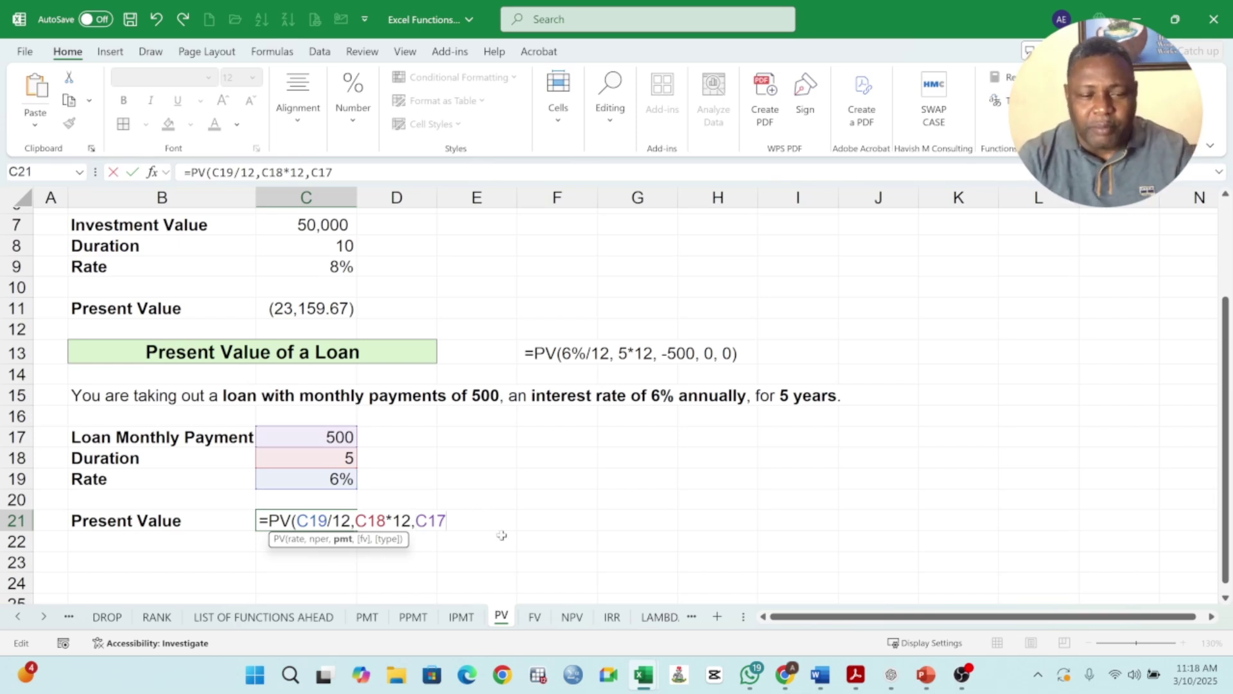
pyautogui.write(',')
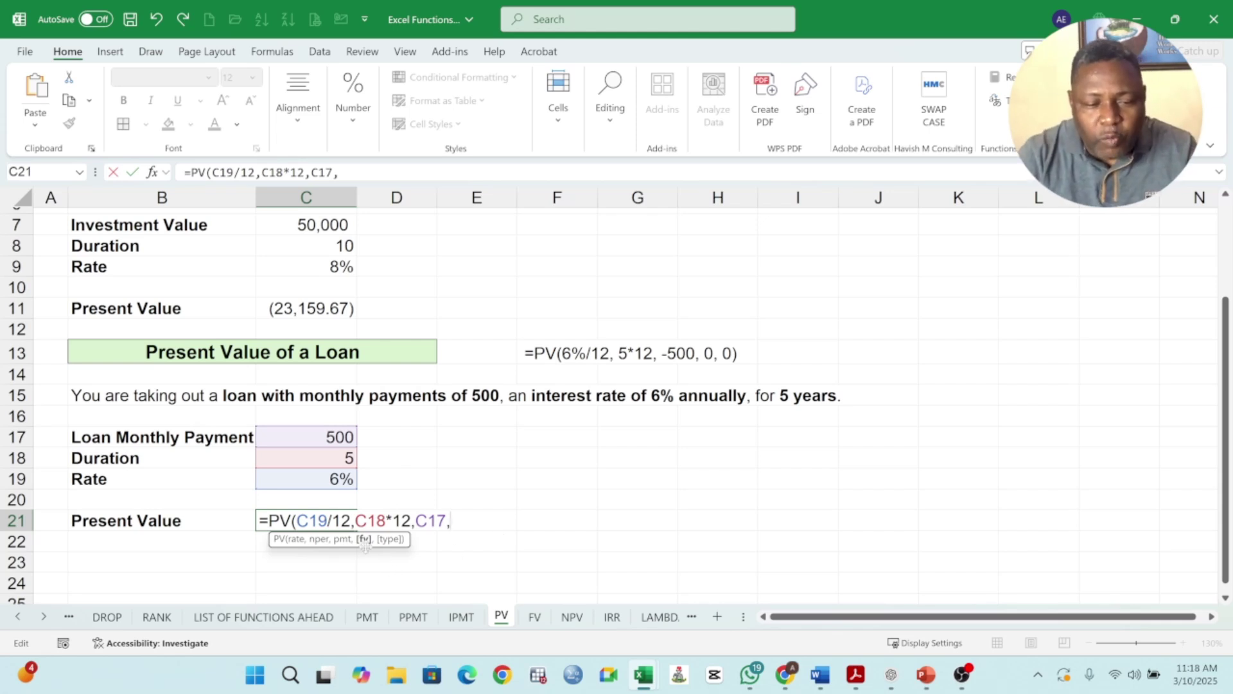
pyautogui.write('0')
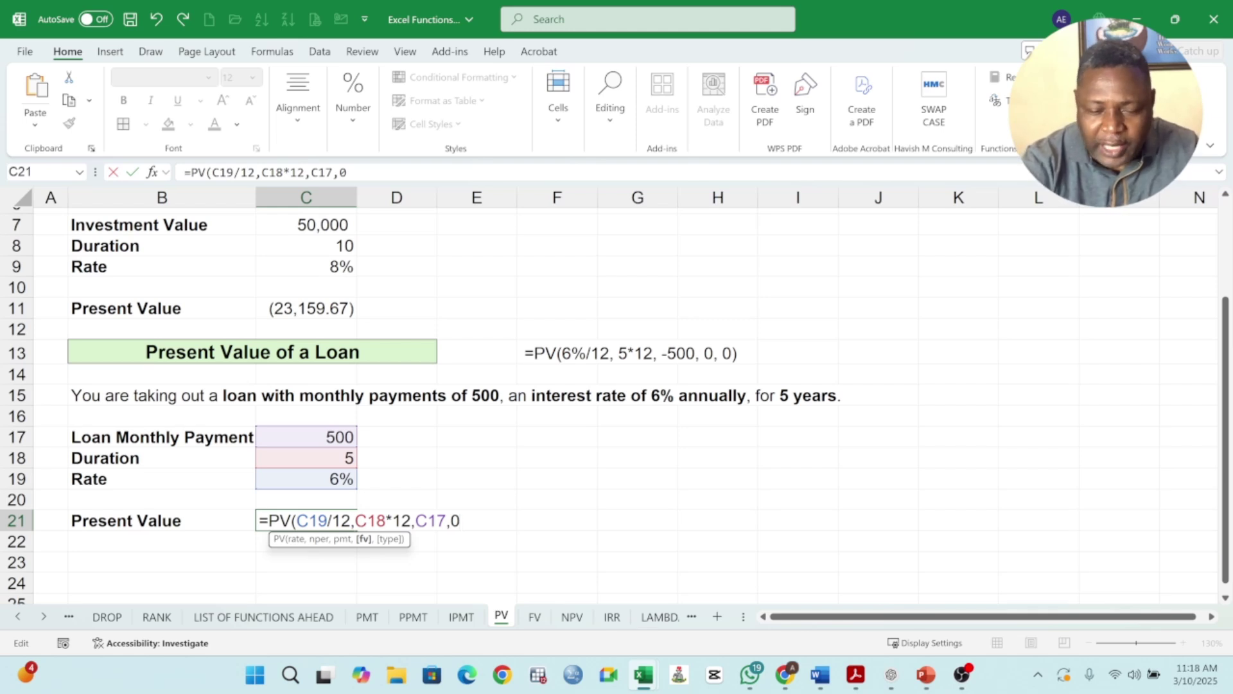
pyautogui.write(',')
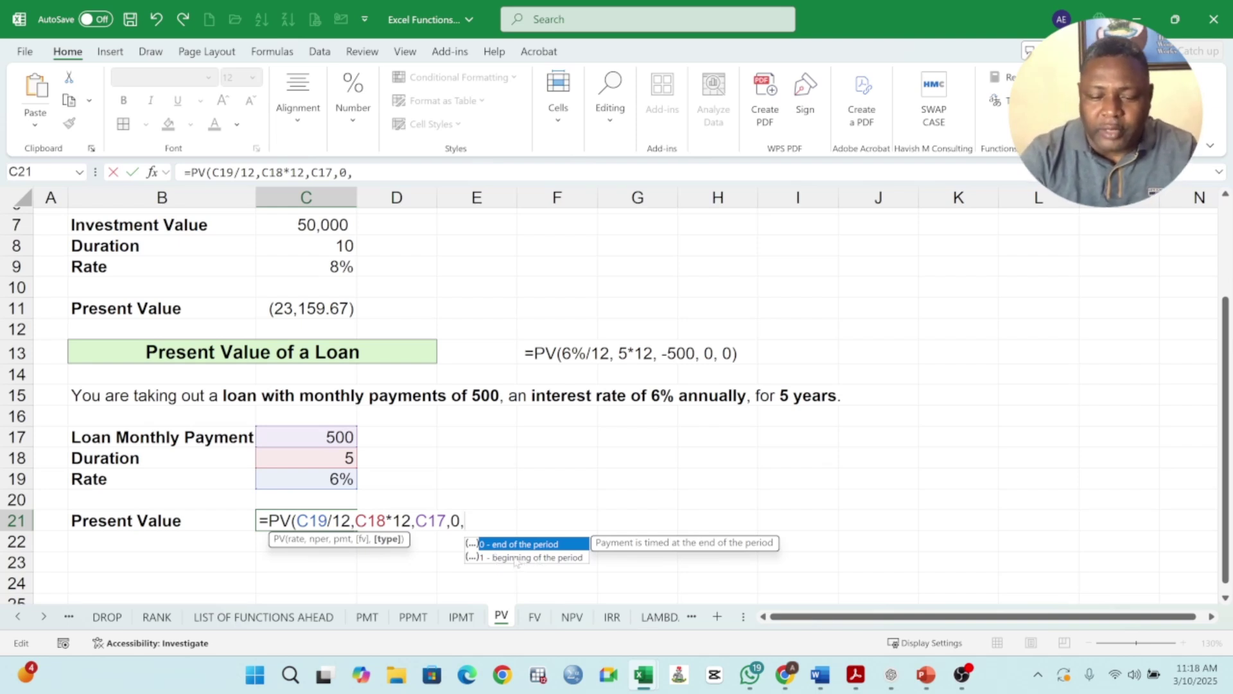
pyautogui.write('0)')
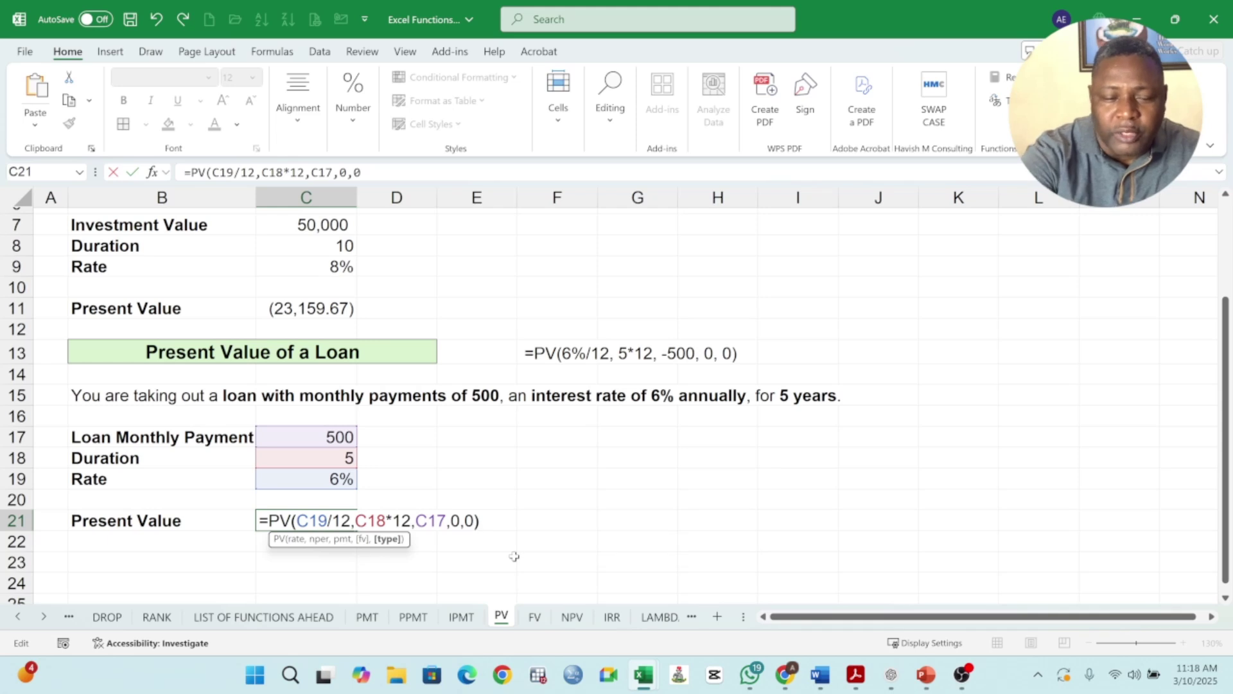
pyautogui.press('Return')
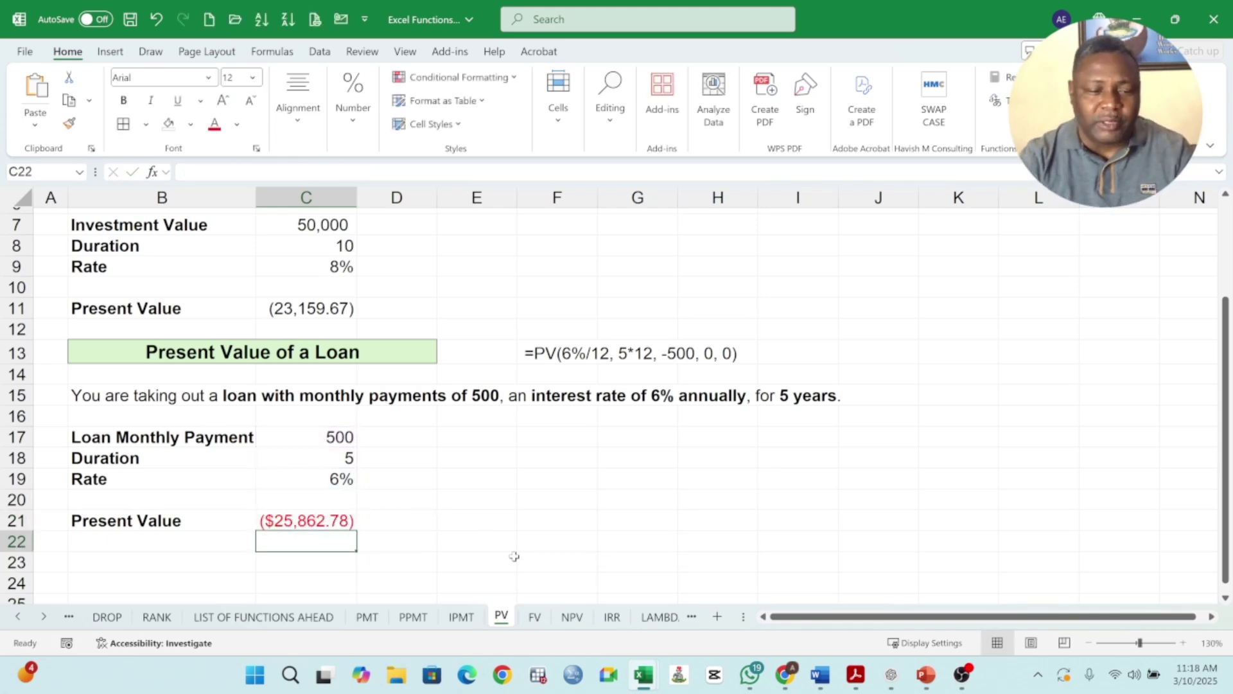
# Format the loan's present value in C21 with the comma style, without a currency symbol.
pyautogui.click(318, 518)
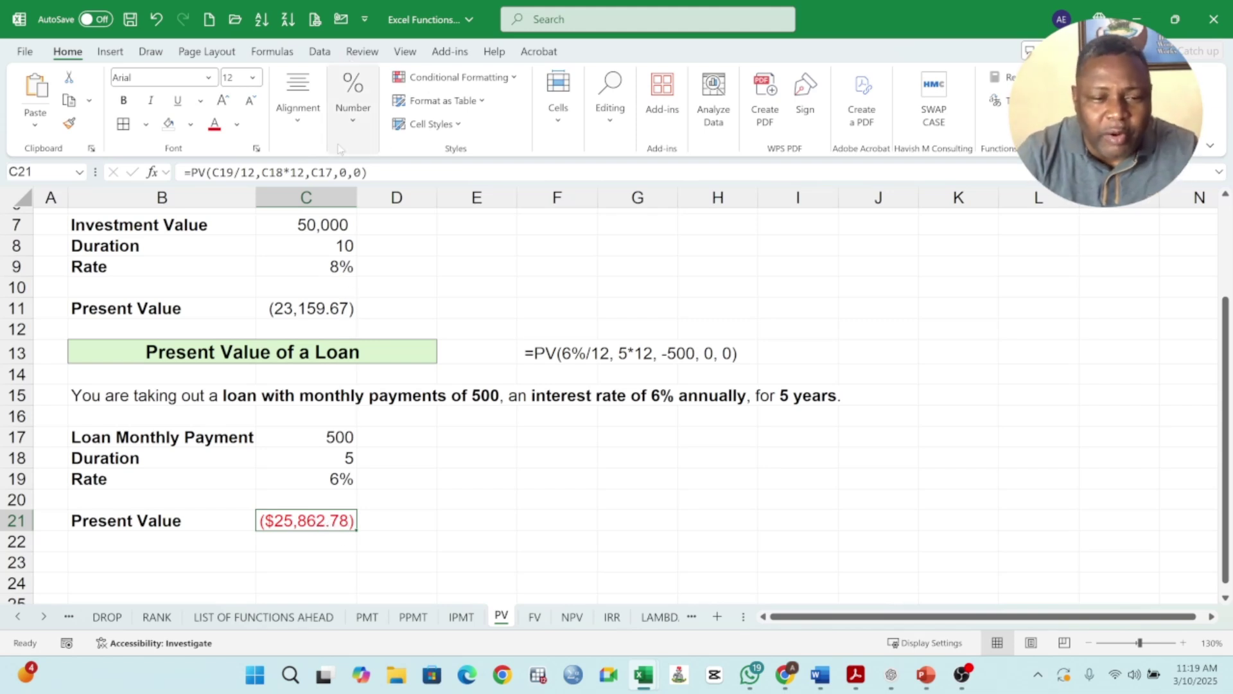
pyautogui.click(352, 96)
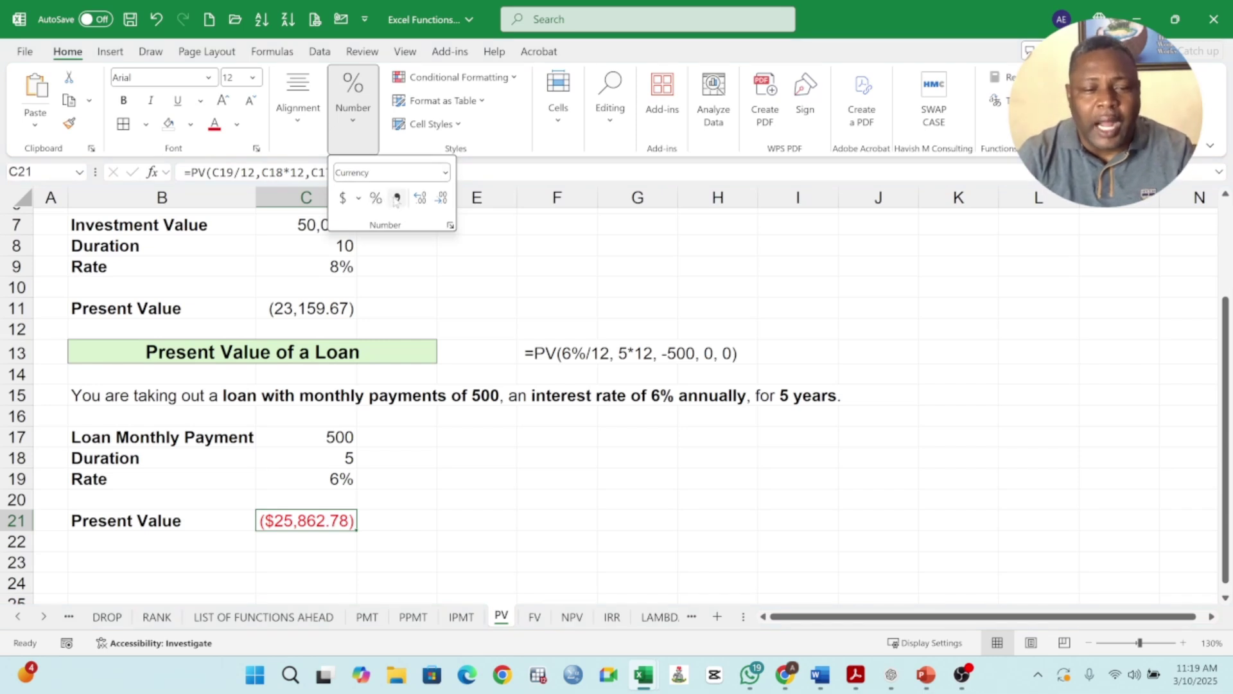
pyautogui.click(397, 198)
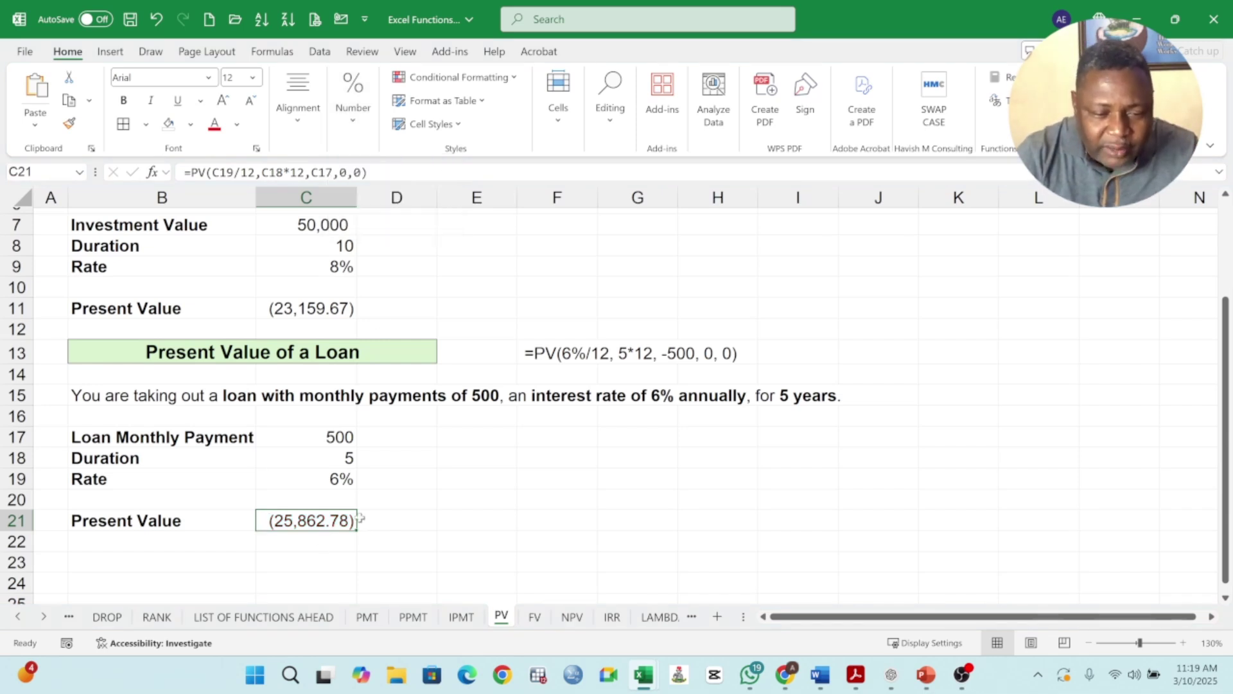
# Review the loan's present value in C21 against the monthly payment, duration and rate in C17 to C19.
pyautogui.click(318, 538)
pyautogui.click(322, 520)
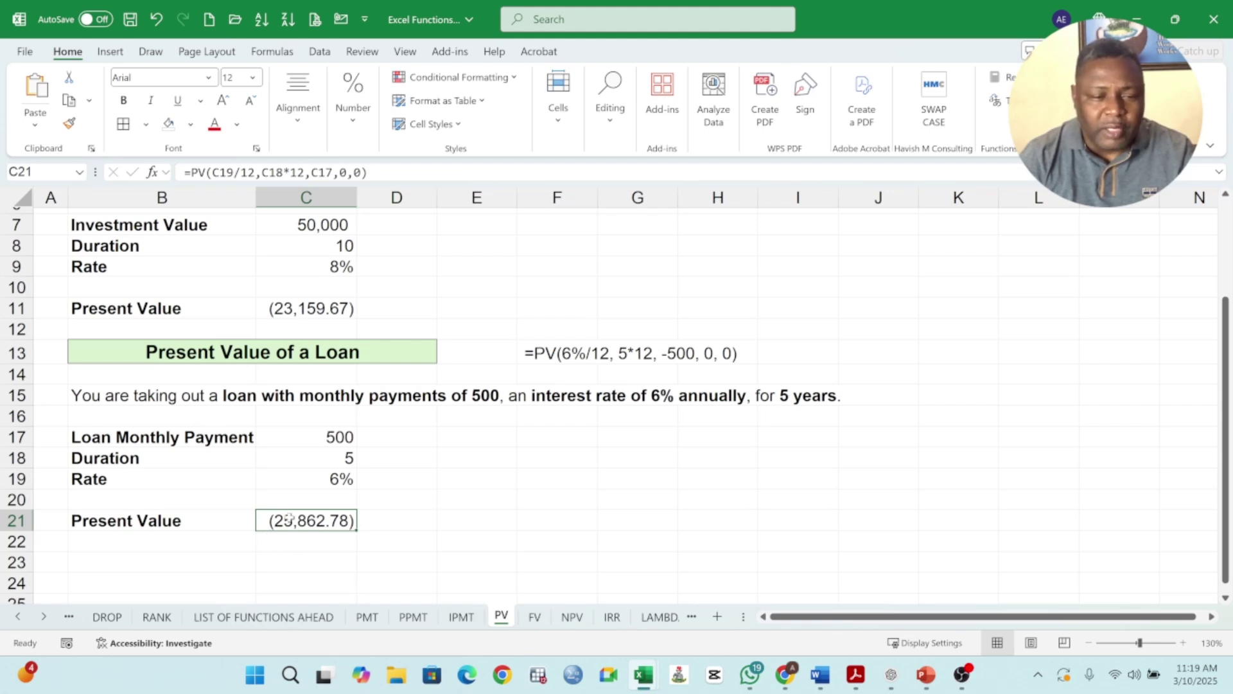
pyautogui.click(319, 536)
pyautogui.click(318, 523)
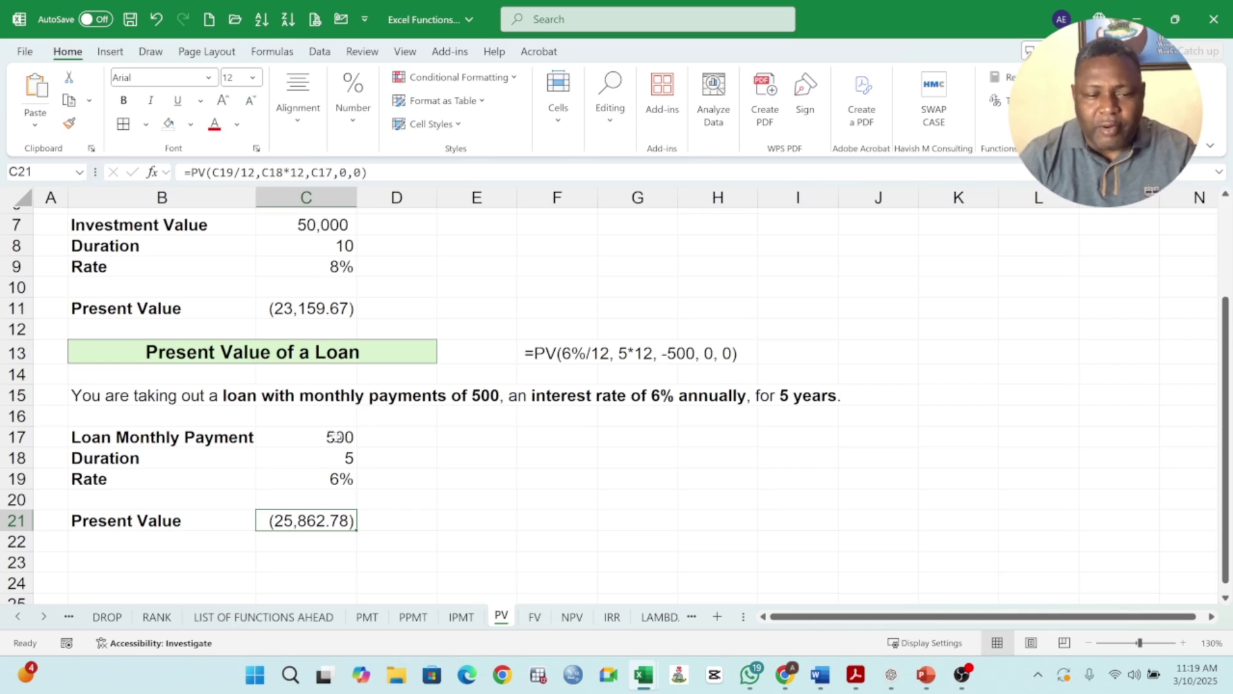
pyautogui.click(333, 437)
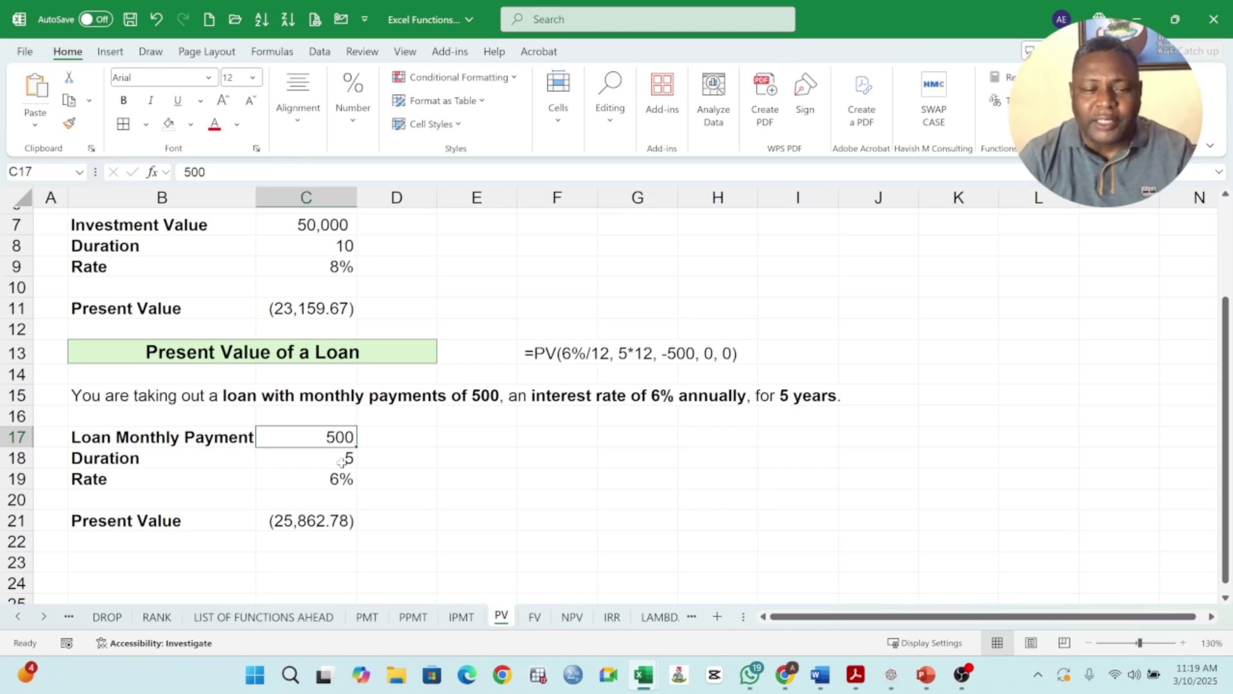
pyautogui.click(341, 460)
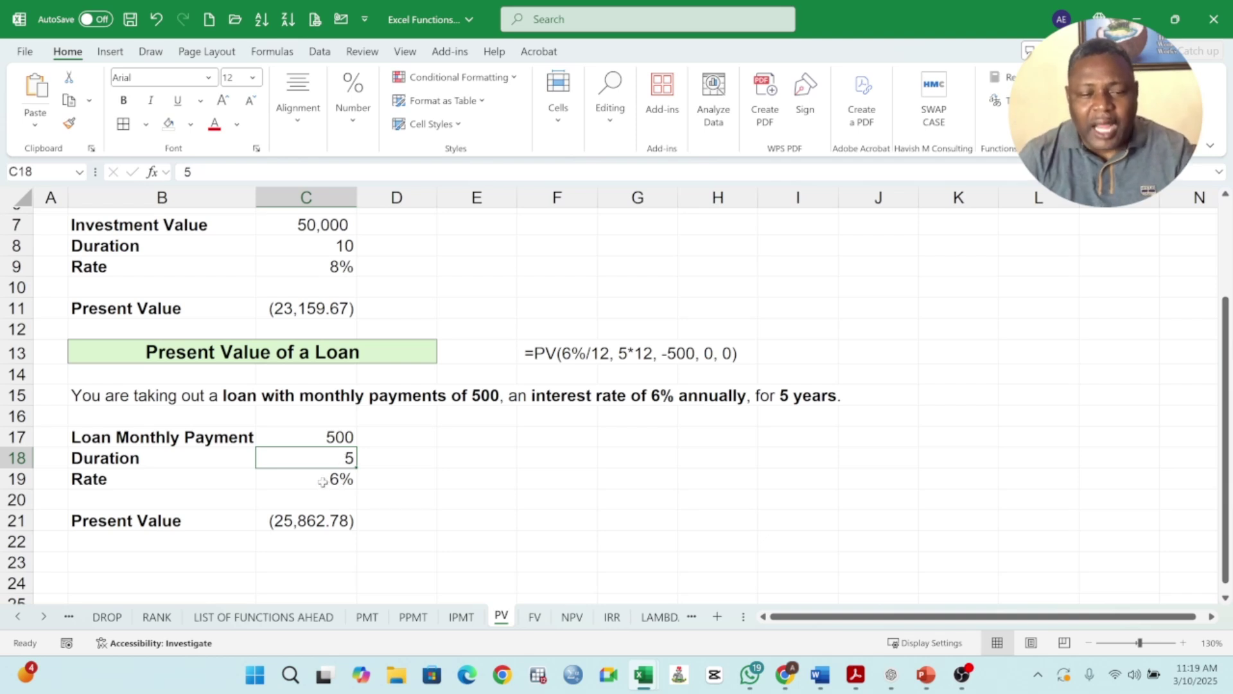
pyautogui.click(345, 480)
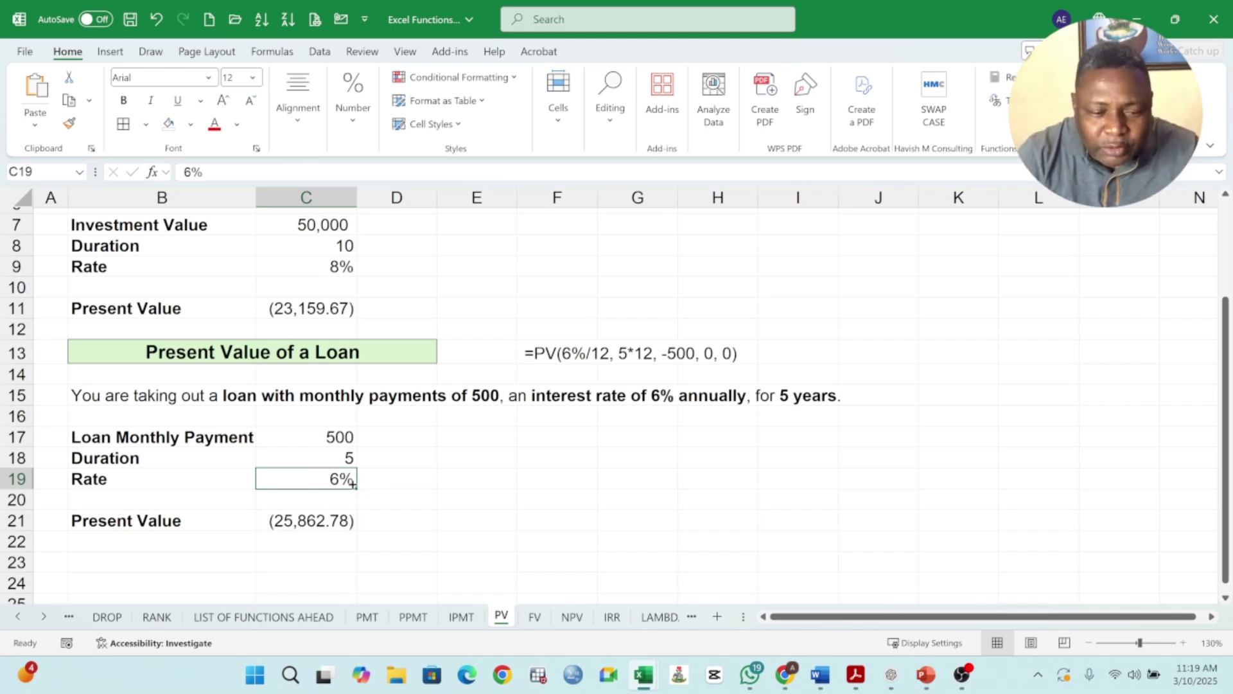
pyautogui.click(294, 524)
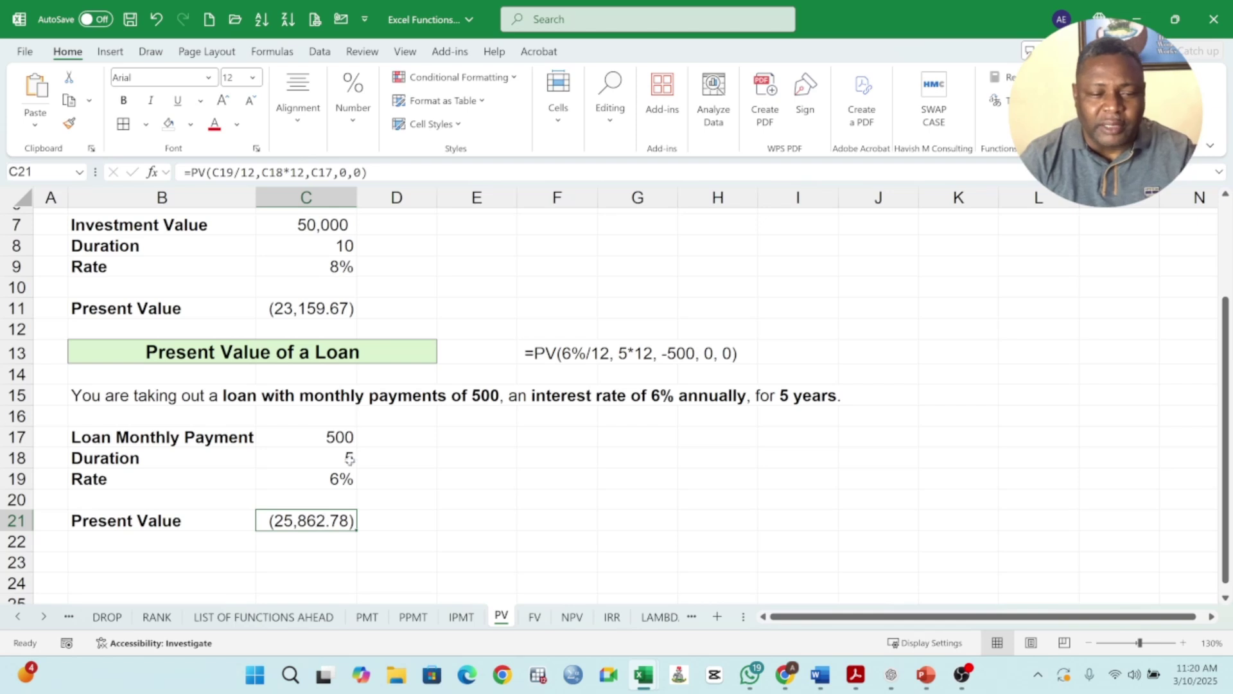
# Make the payment argument negative in the C21 formula, so that it reads =PV(C19/12,C18*12,-C17,0,0).
pyautogui.doubleClick(332, 521)
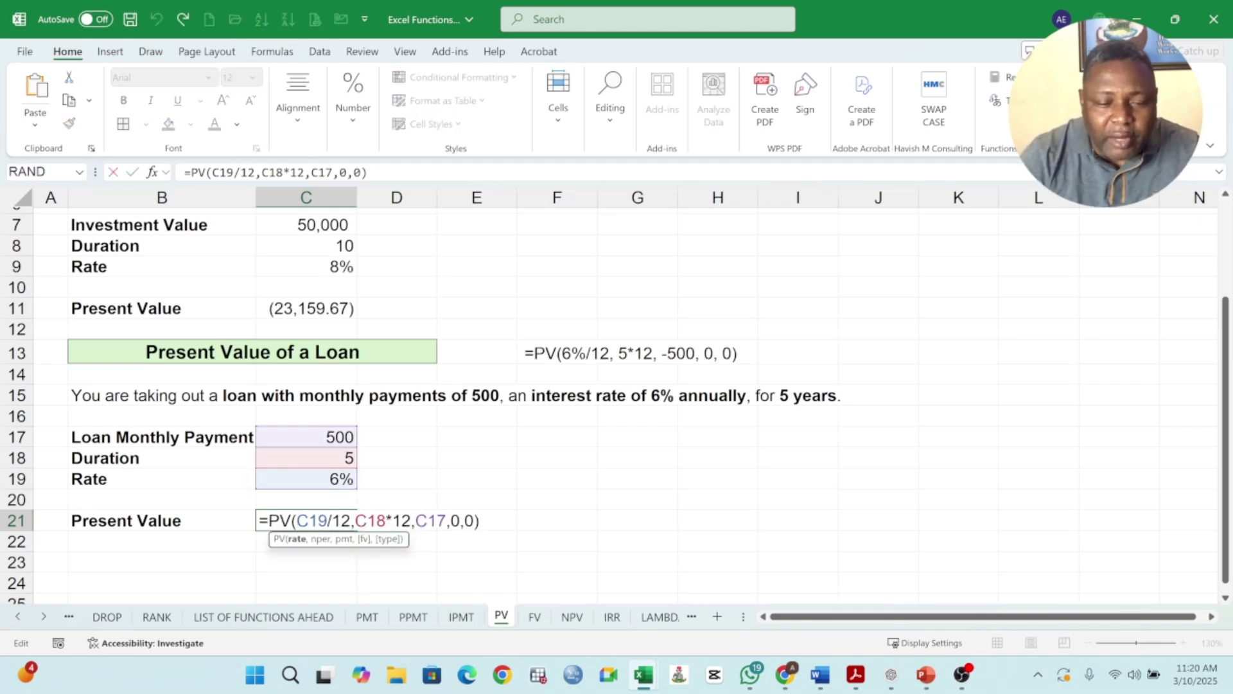
pyautogui.click(417, 521)
pyautogui.write('-')
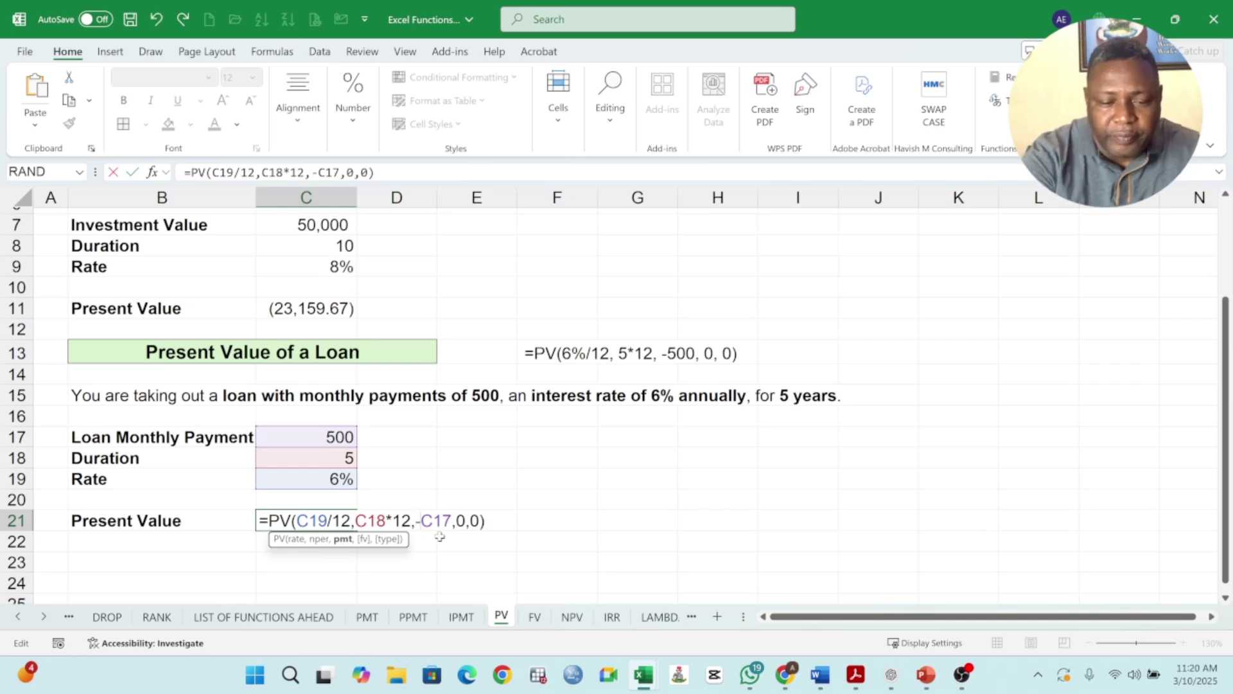
pyautogui.press('Return')
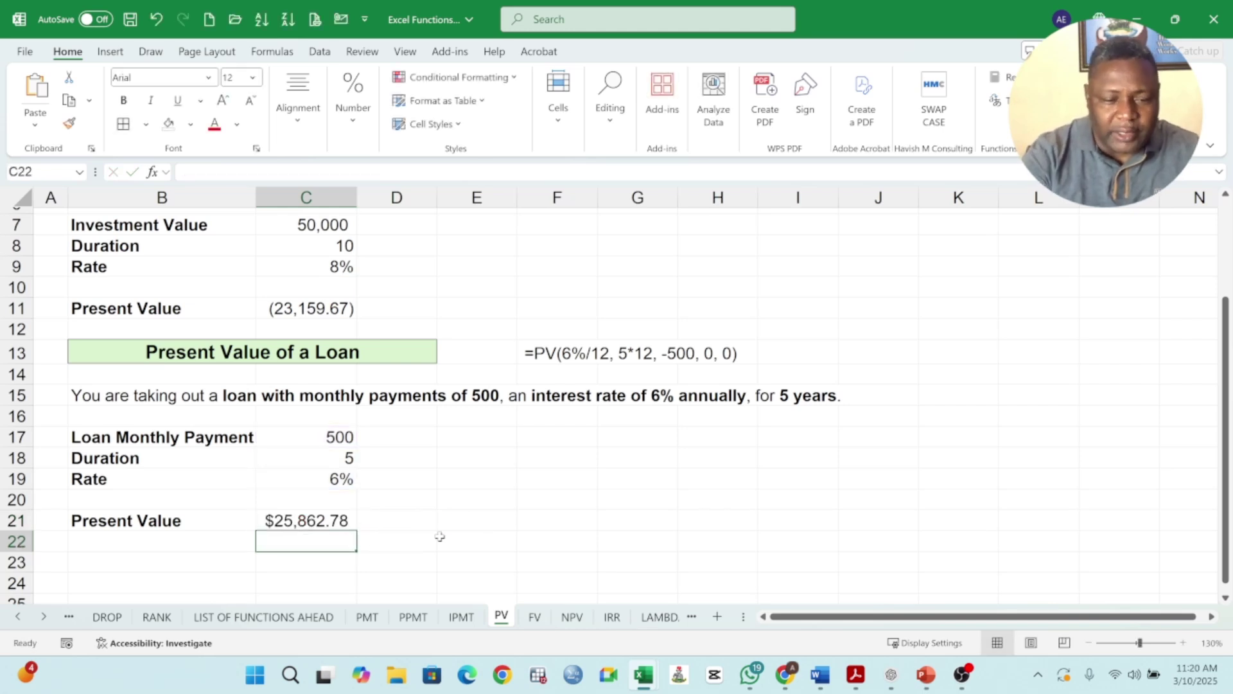
# Inspect the negative payment argument -C17 in the loan's present value formula in C21, leaving the formula as it is.
pyautogui.click(320, 522)
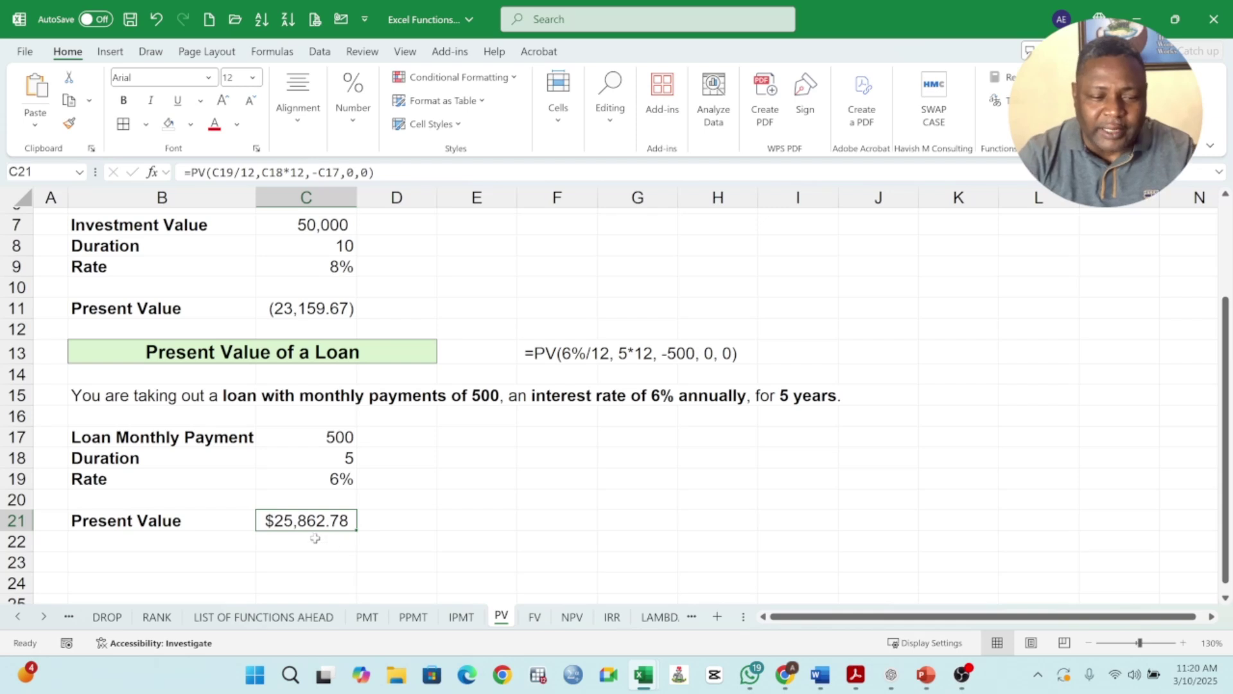
pyautogui.doubleClick(338, 523)
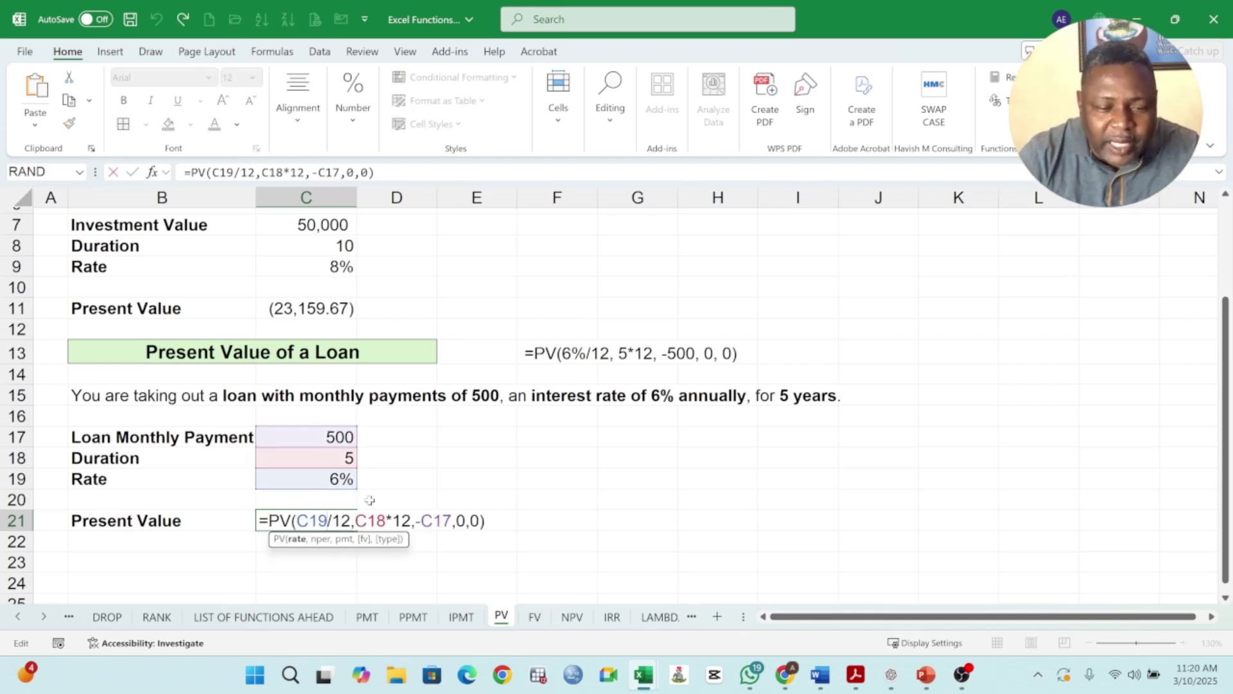
pyautogui.moveTo(415, 520); pyautogui.dragTo(452, 520)
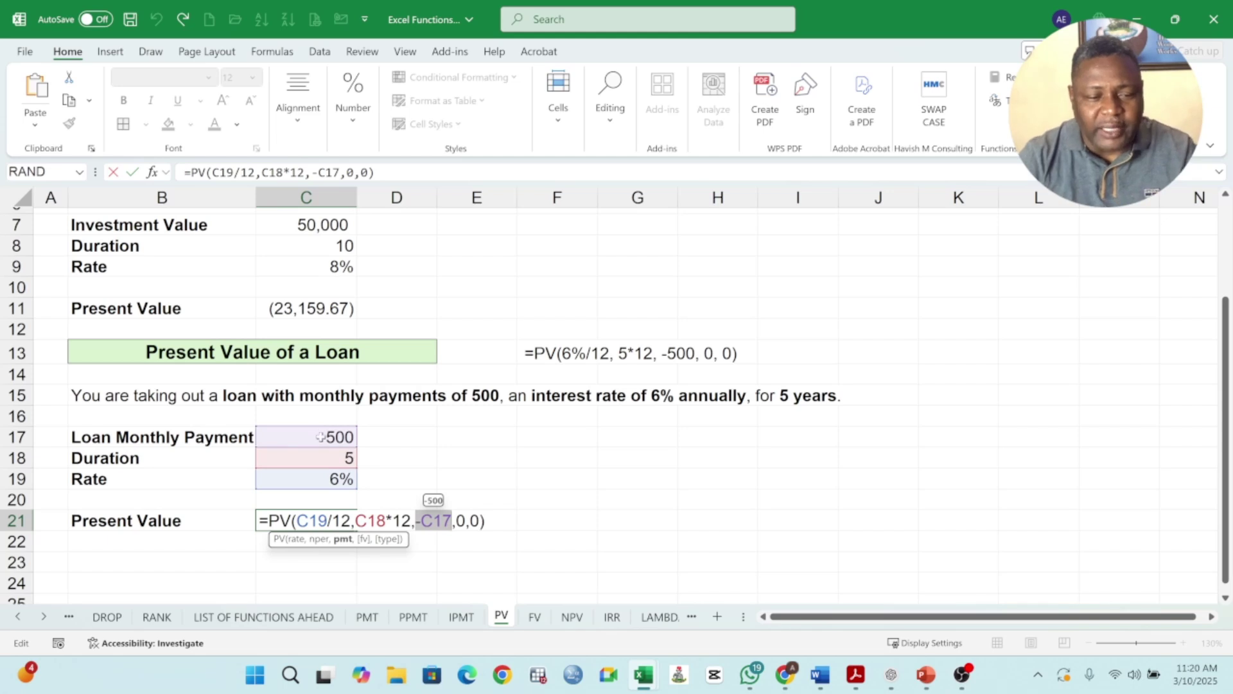
pyautogui.press('Return')
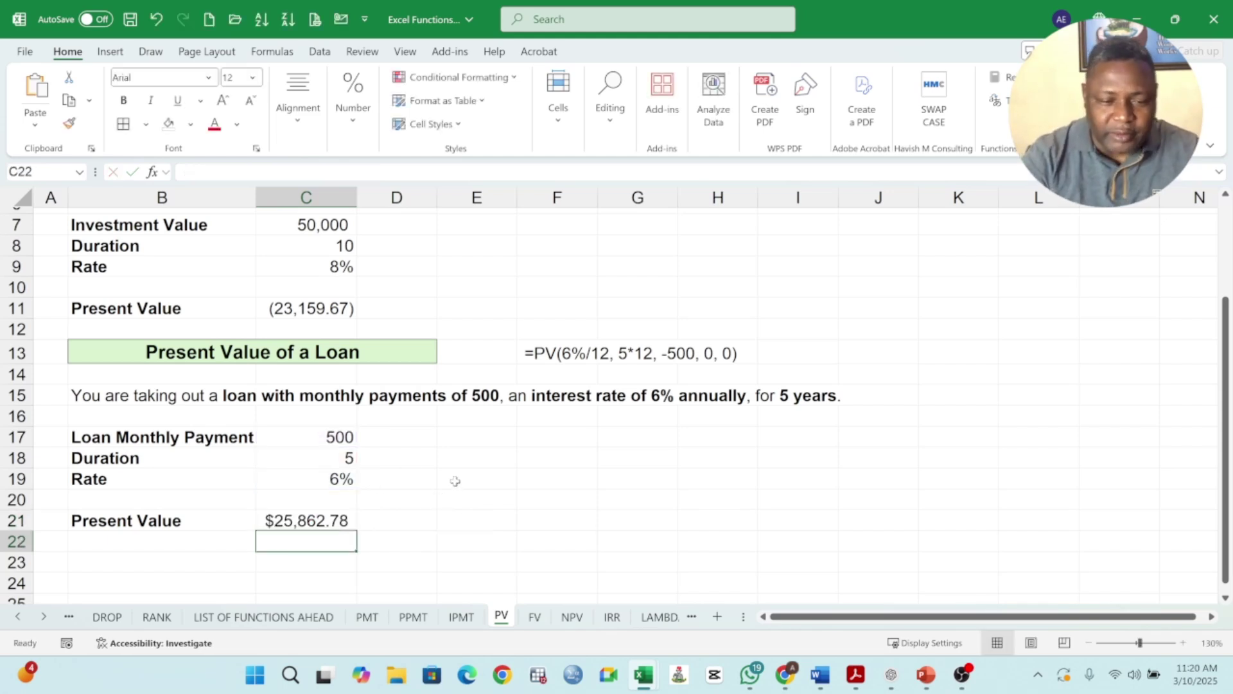
pyautogui.scroll(2, 426, 383)
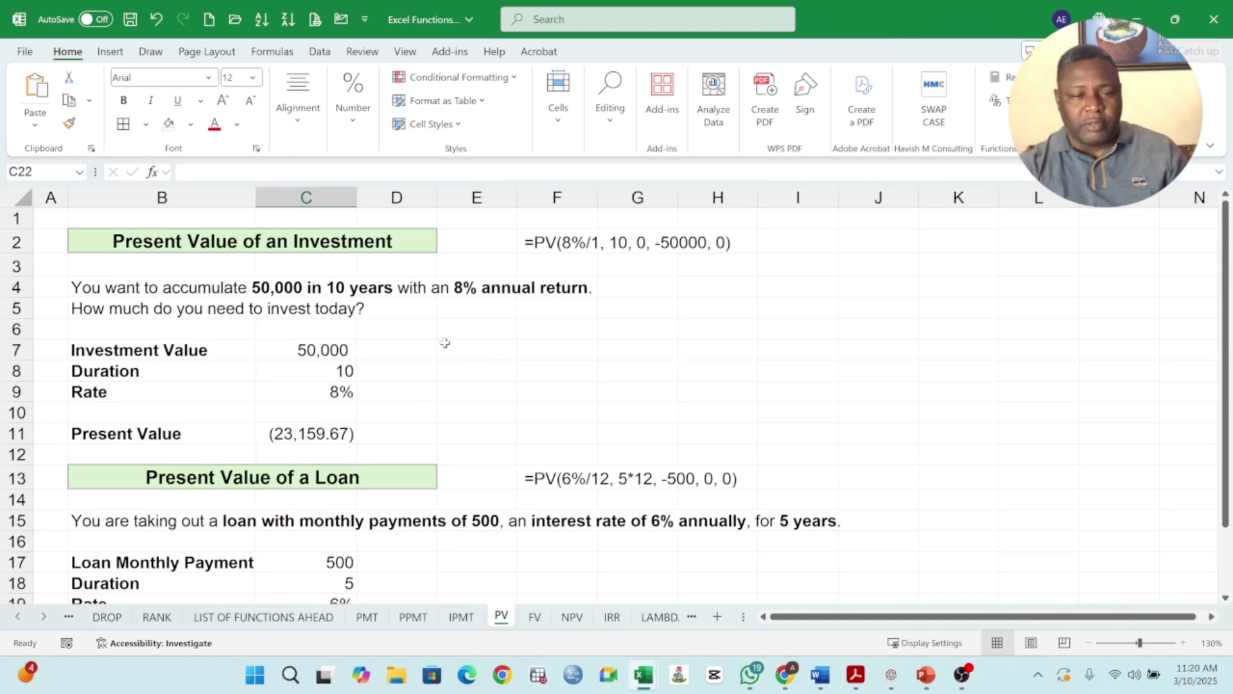
pyautogui.scroll(-2, 540, 444)
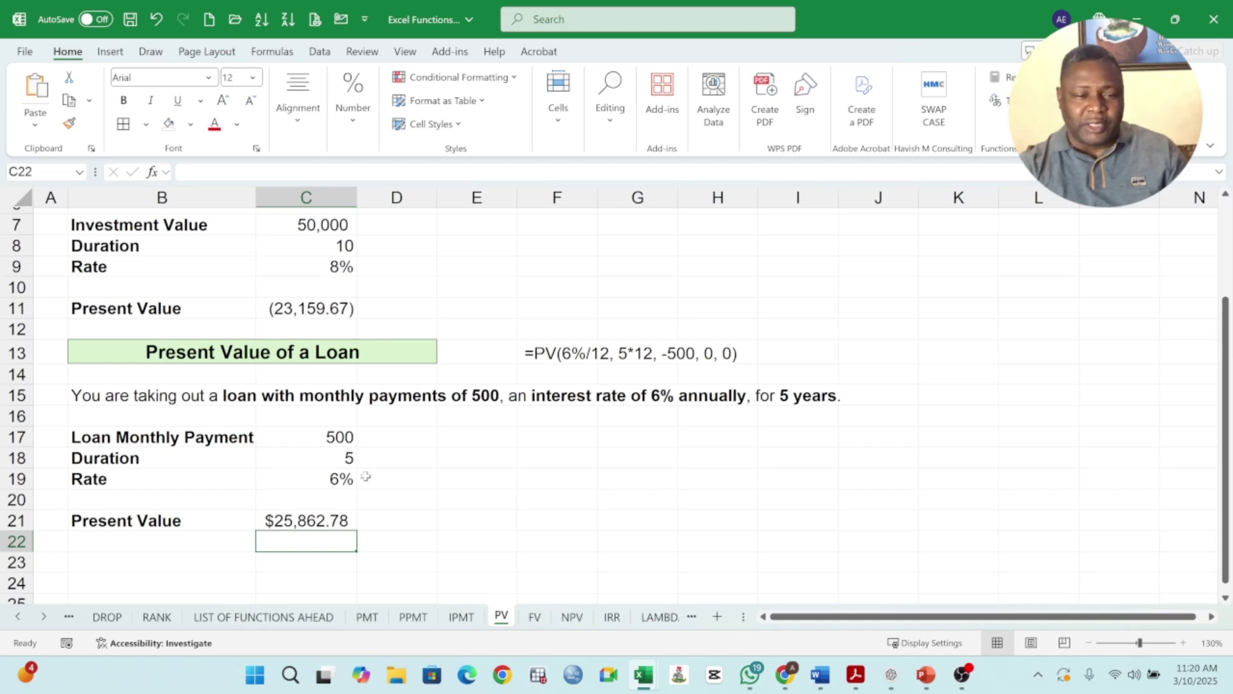
pyautogui.scroll(2, 370, 472)
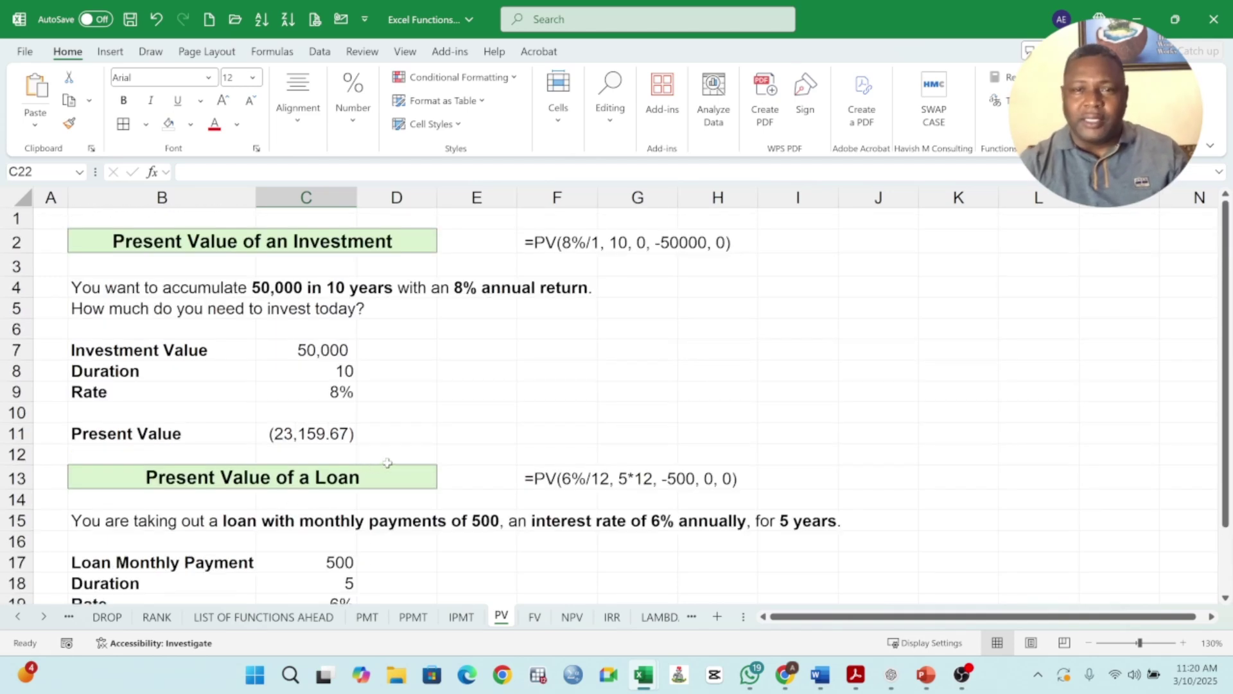